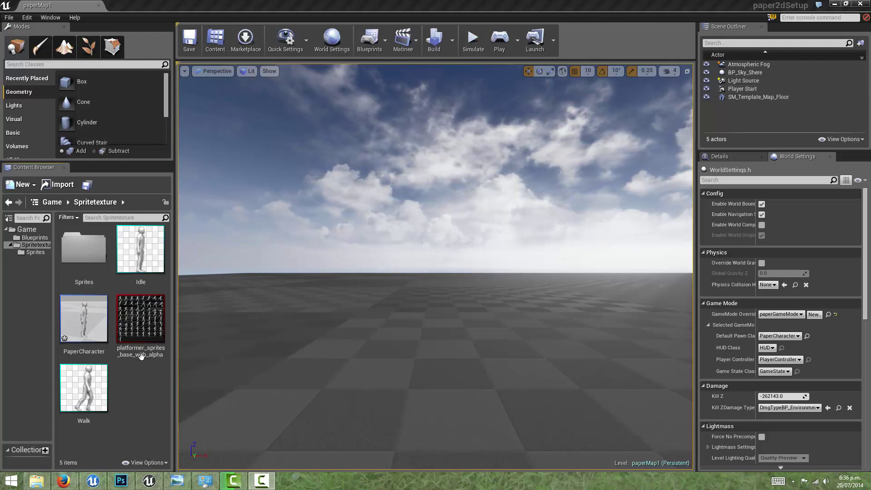
Step: Start an import into the Spritetexture folder and browse to the Dropbox folder GameArt/EcoSolarWarrior/MJ
right_click(145, 400)
left_click(183, 245)
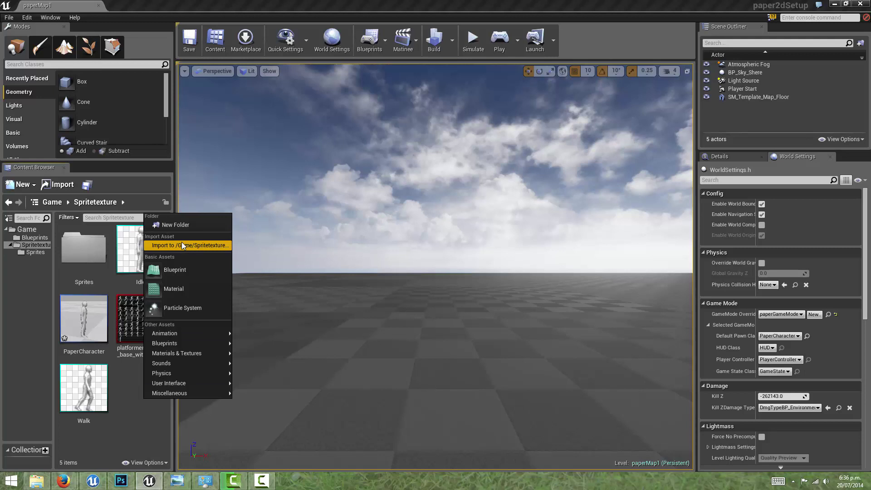
left_click(88, 127)
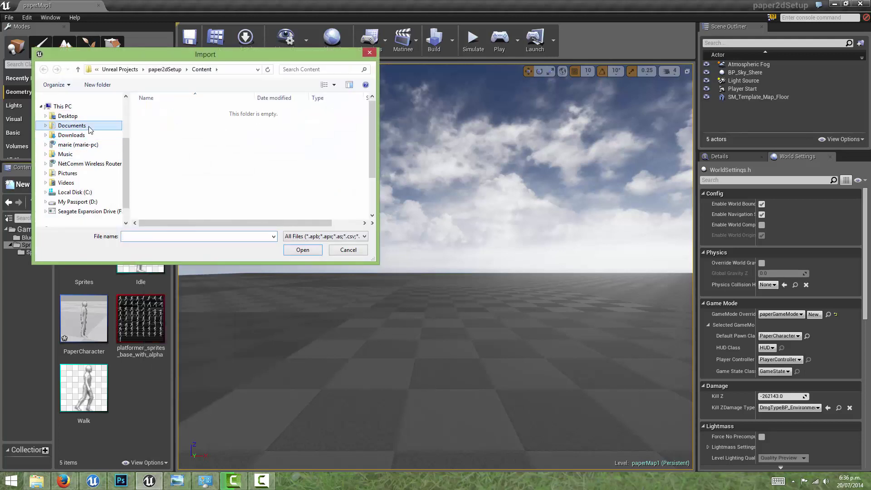
double_click(171, 137)
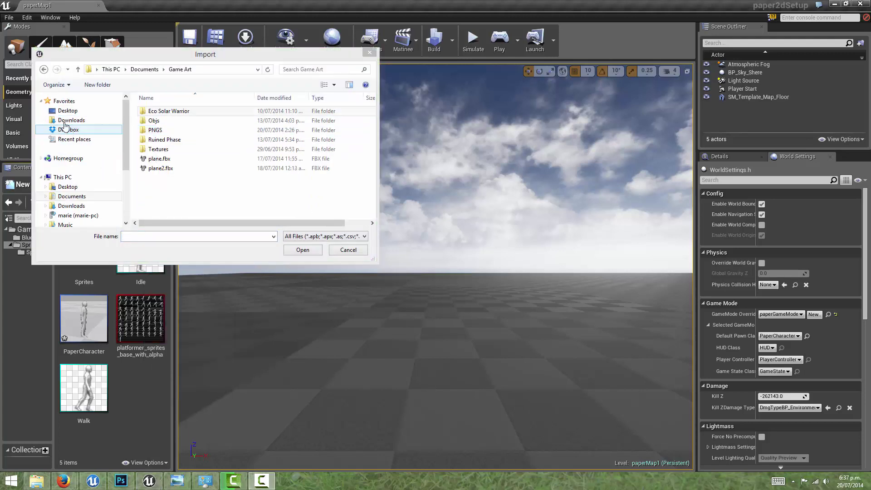
left_click(66, 129)
double_click(168, 122)
double_click(168, 113)
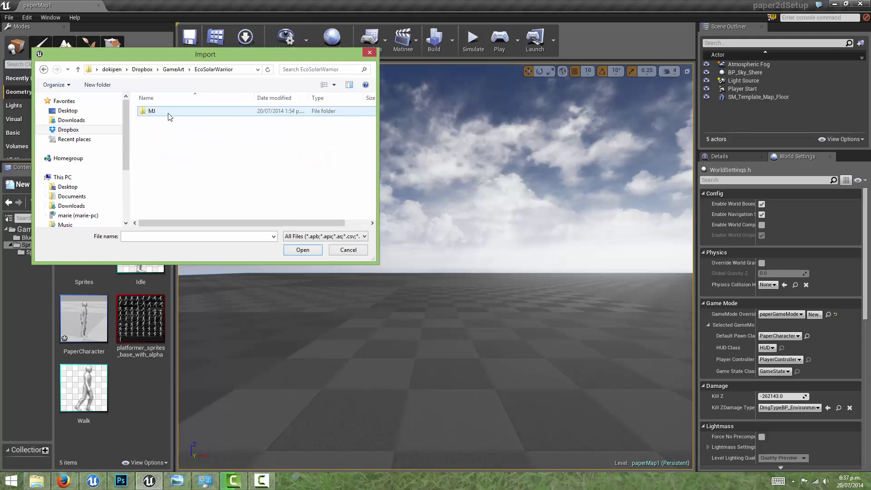
double_click(171, 114)
left_click(174, 120)
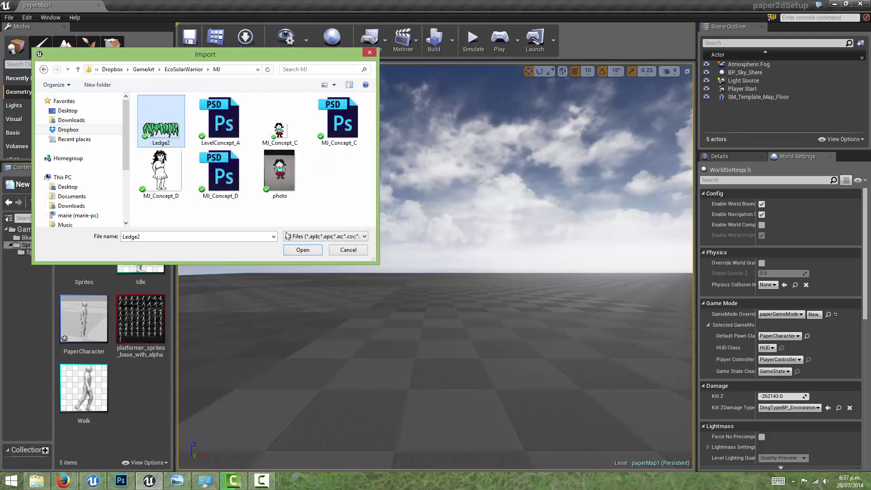
left_click(301, 249)
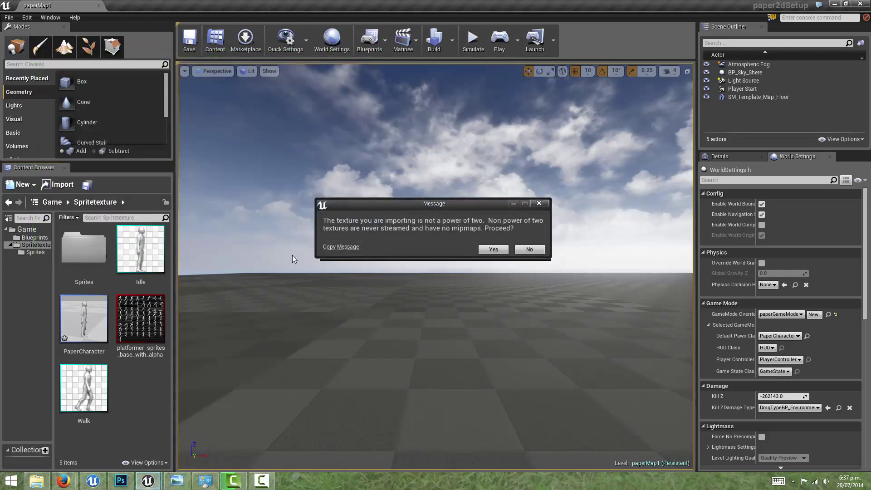
left_click(529, 250)
left_click(523, 252)
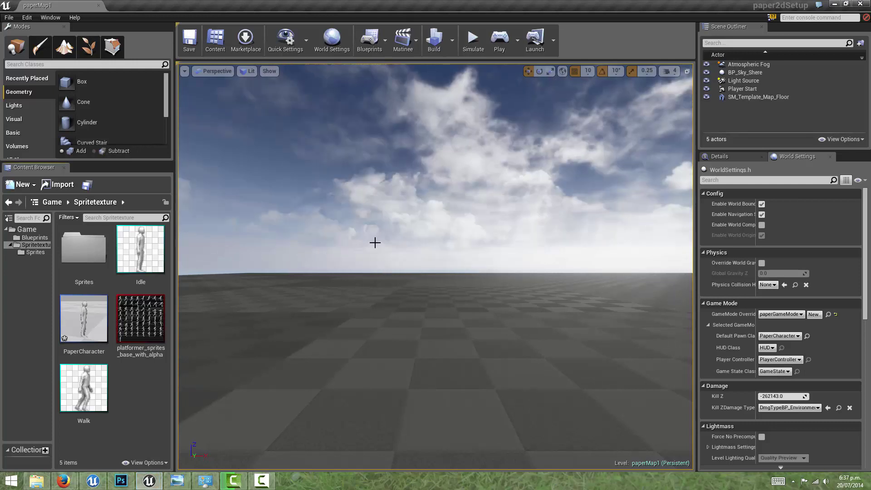
Step: Import the Ledge2 image into the Spritetexture folder, accepting it as a non-power-of-two texture
right_click(148, 381)
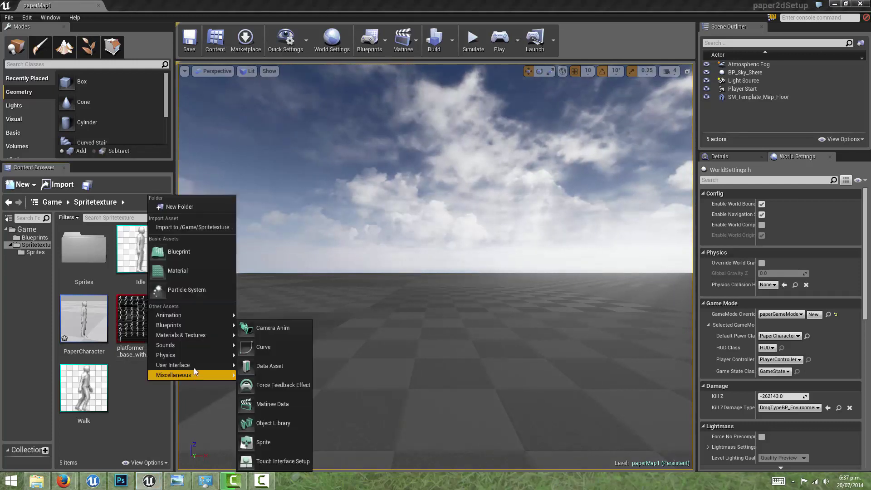
left_click(172, 228)
left_click(161, 122)
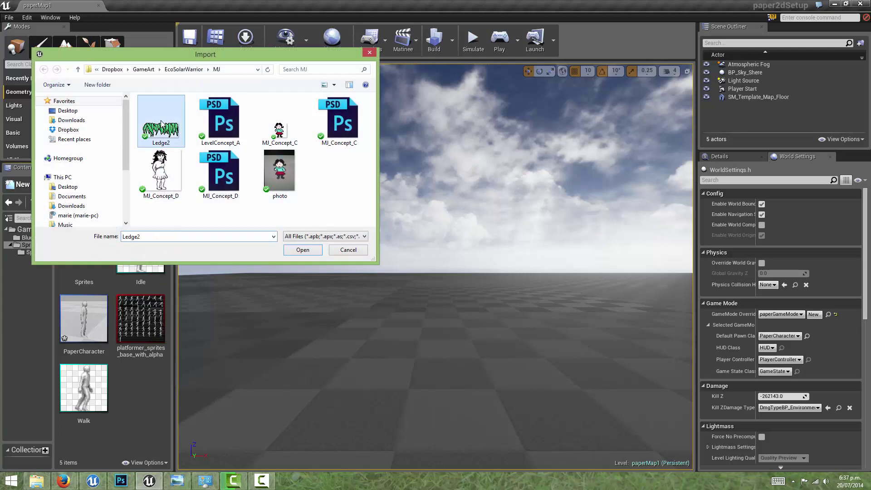
left_click(301, 250)
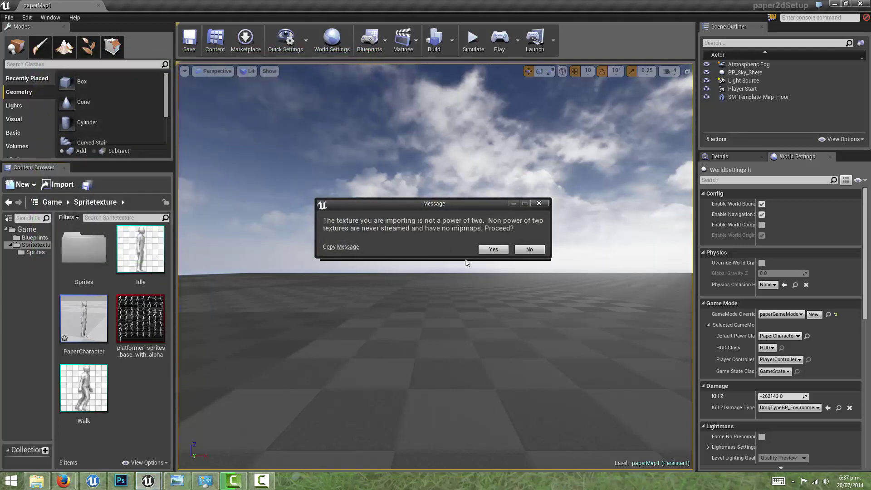
left_click(482, 250)
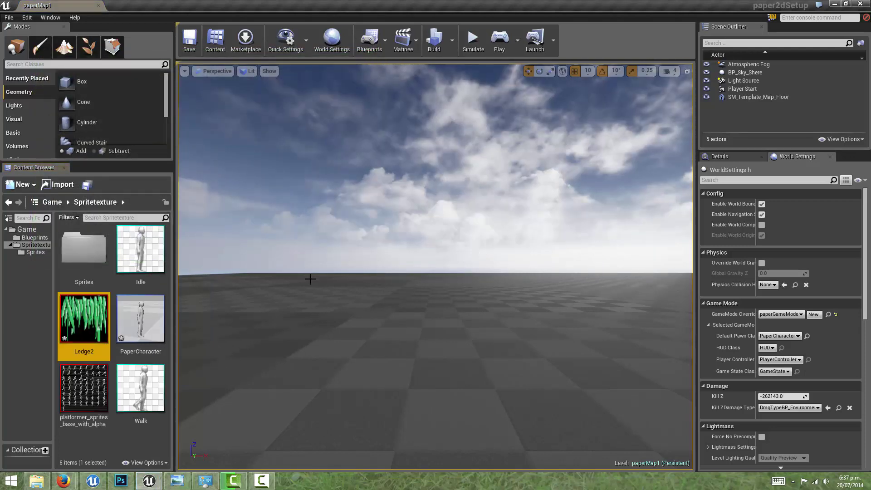
Step: View the imported Ledge2 texture in its editor and create a sprite from it
double_click(87, 319)
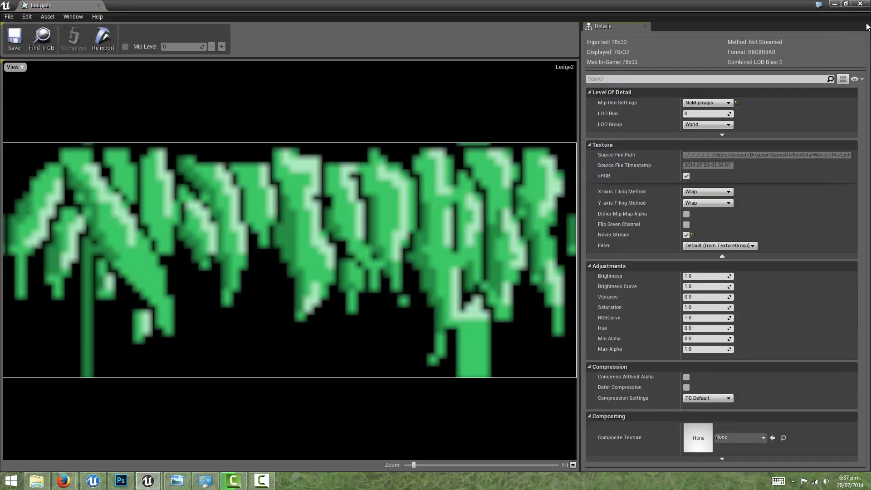
left_click(863, 5)
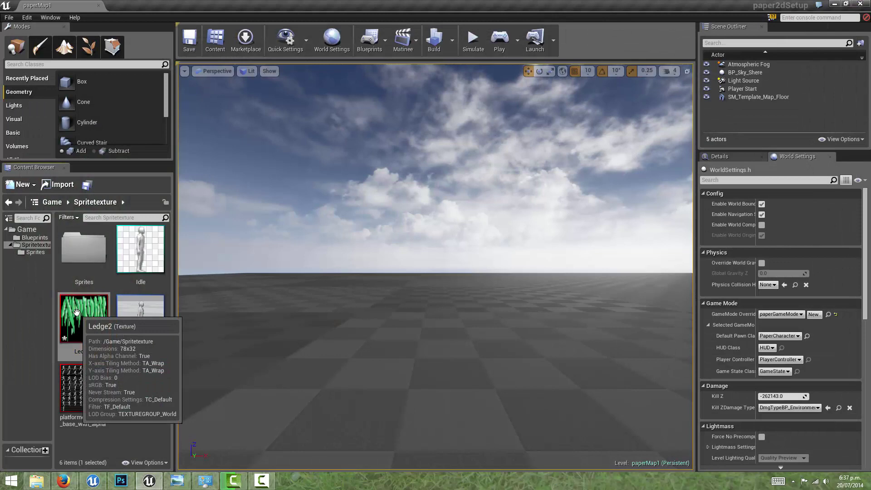
right_click(93, 304)
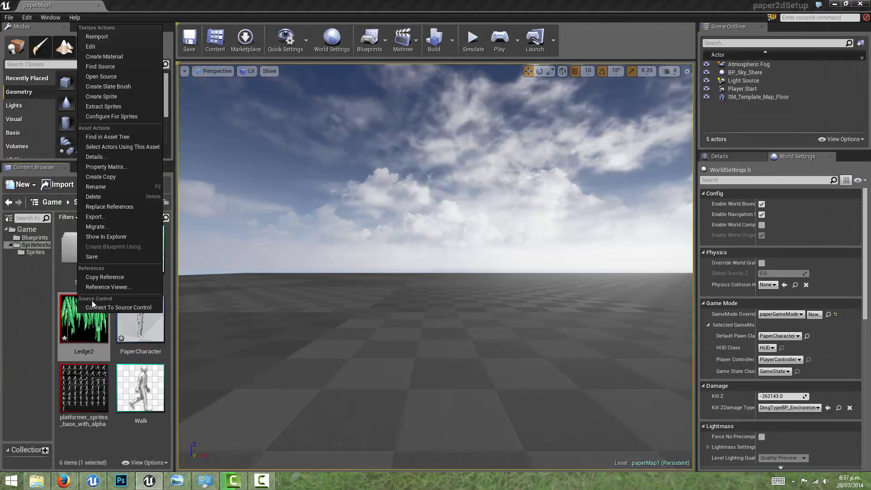
left_click(104, 96)
Step: Examine the source region and collision geometry of the new Ledge2 sprite in the sprite editor, then close it
double_click(135, 276)
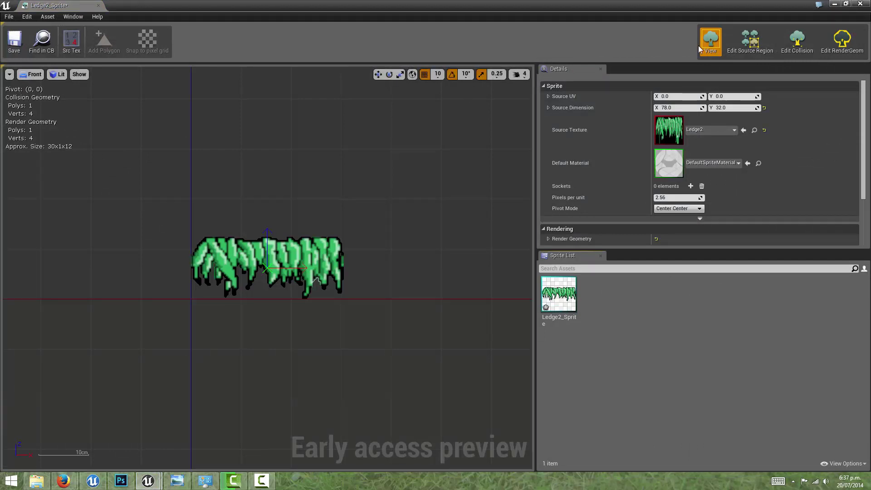
left_click(750, 41)
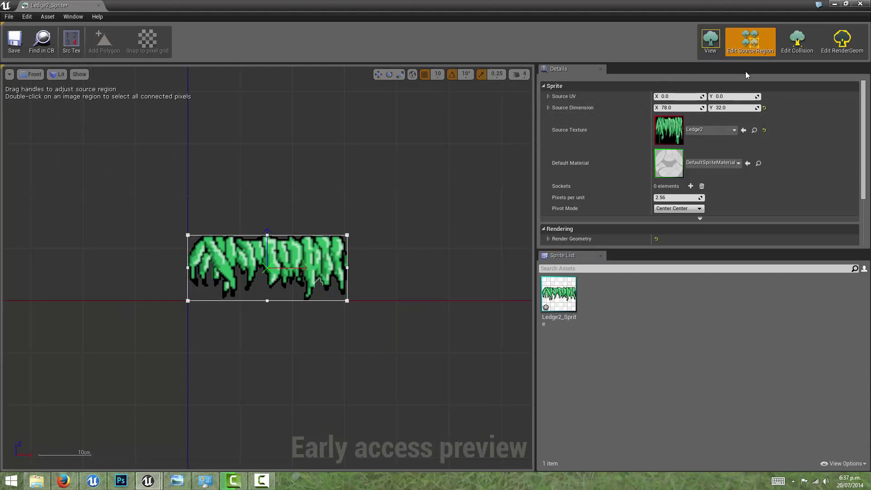
left_click(810, 43)
scroll(269, 244, "up", 4)
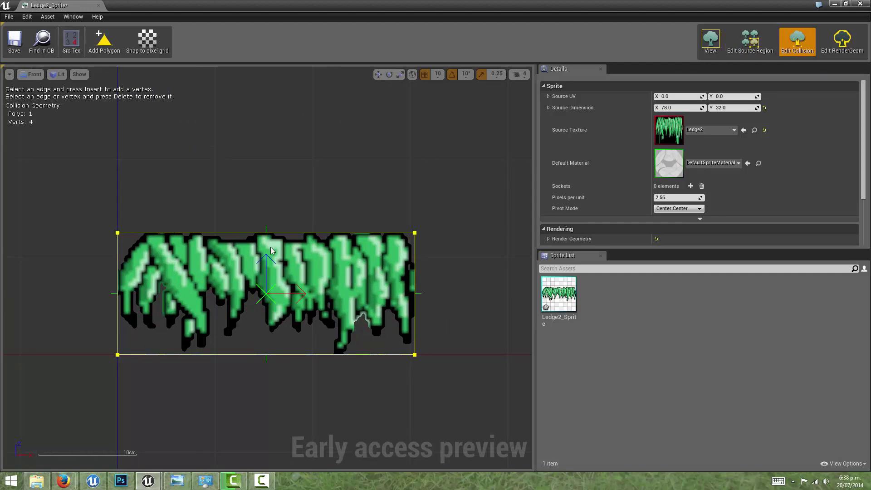
right_click_drag(431, 243, 469, 207)
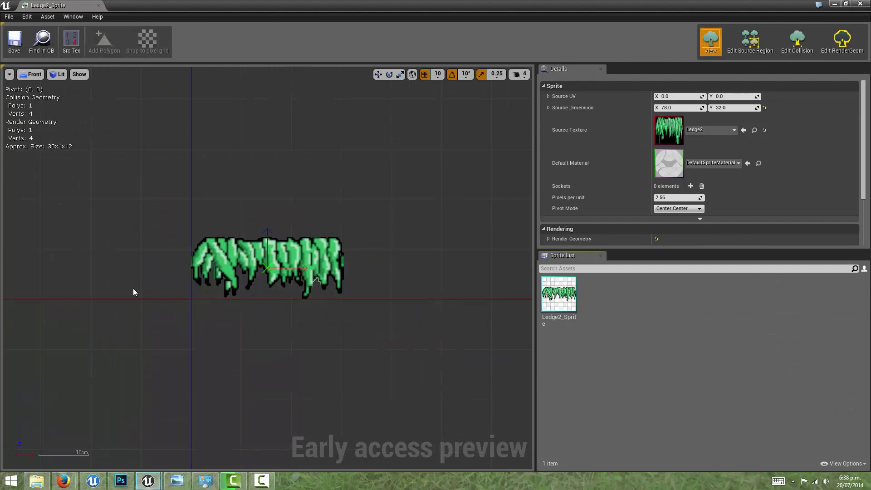
left_click(797, 41)
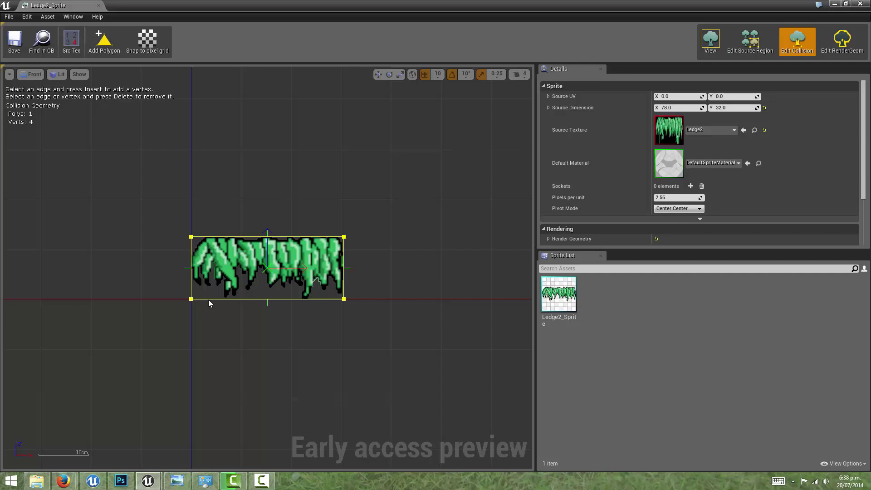
left_click(860, 4)
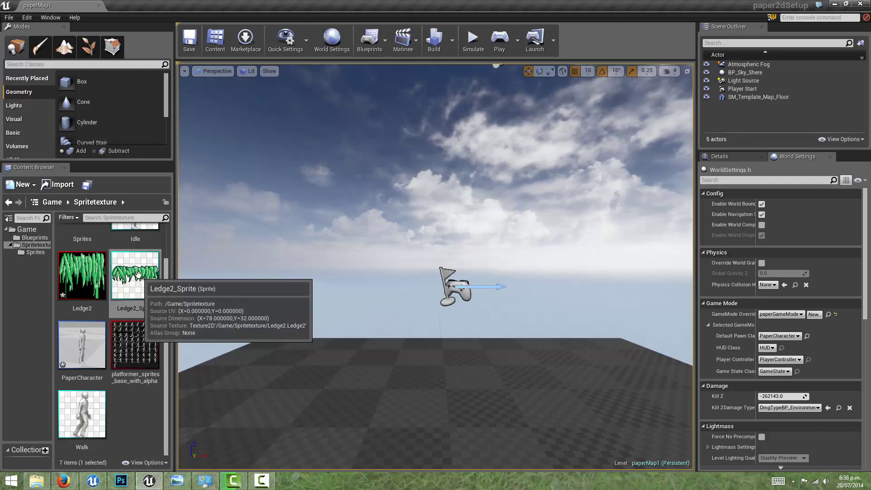
Step: Place Ledge2_Sprite in the level at X 0, Y 0, Z 80 and turn on the viewport's collision display
left_click_drag(135, 277, 435, 373)
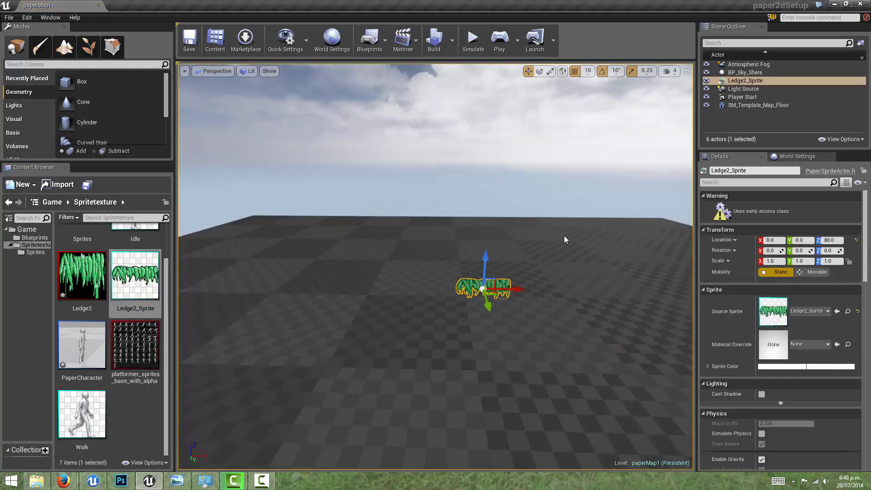
key("alt+c")
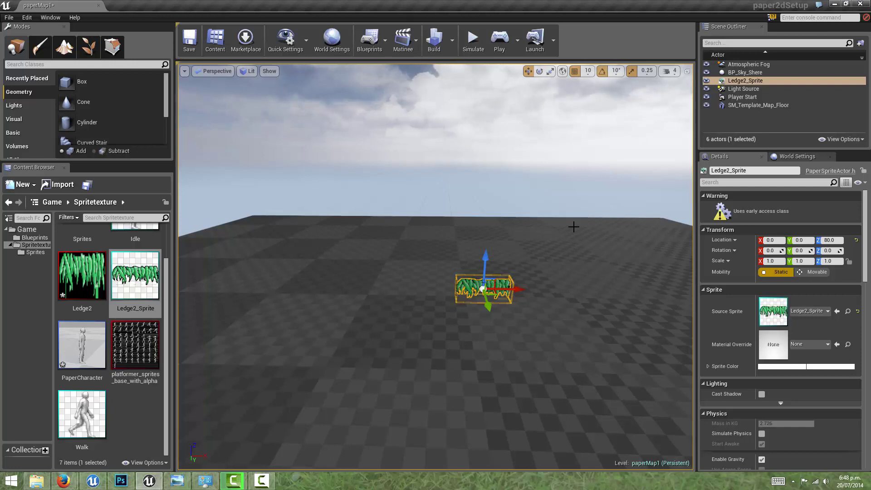
left_click_drag(564, 213, 554, 219, "alt")
scroll(498, 248, "up", 5)
scroll(496, 245, "down", 1)
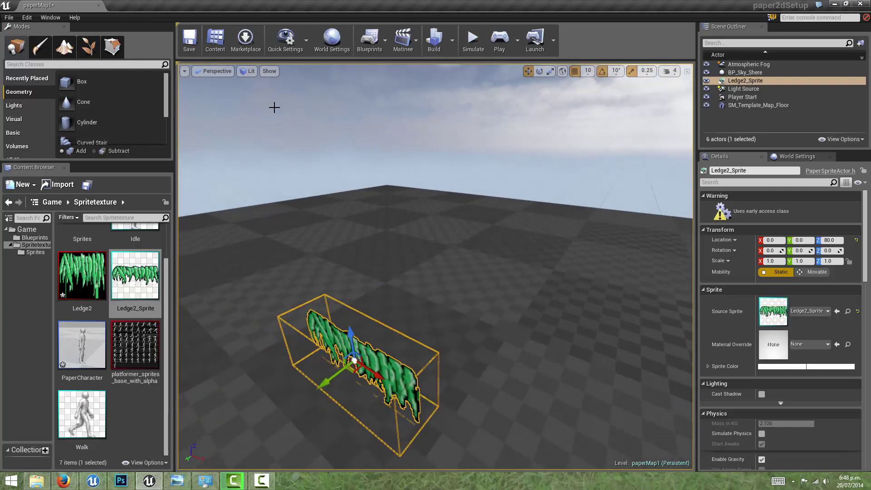
Step: Check the viewport's Collision display option and examine the placed ledge sprite's collision box from several angles
left_click(271, 74)
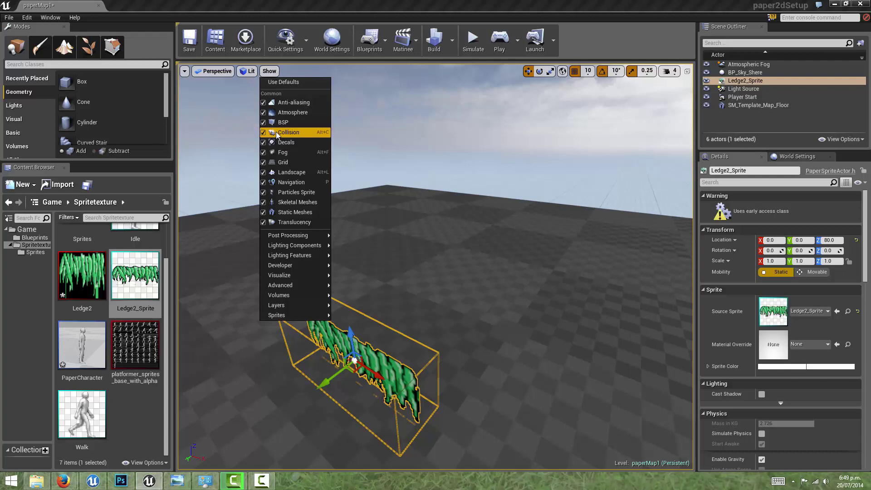
left_click(273, 73)
left_click_drag(317, 117, 507, 237, "alt")
scroll(558, 251, "down", 3)
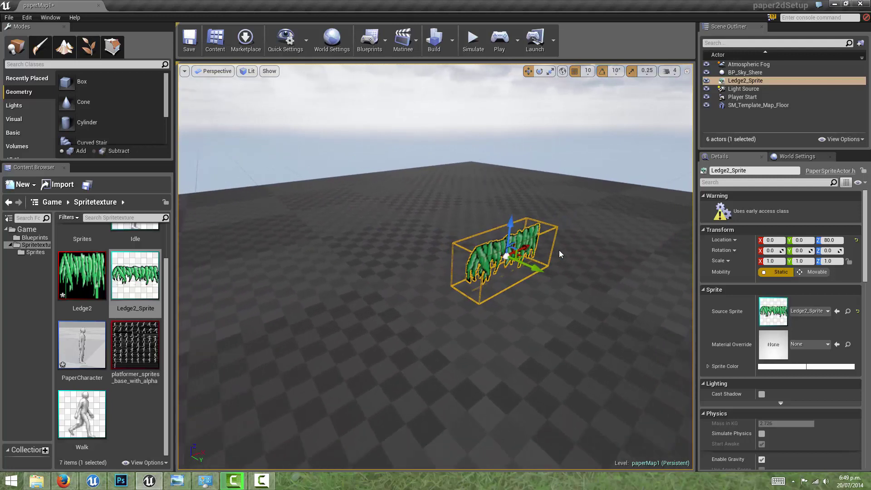
left_click_drag(559, 252, 538, 252, "alt")
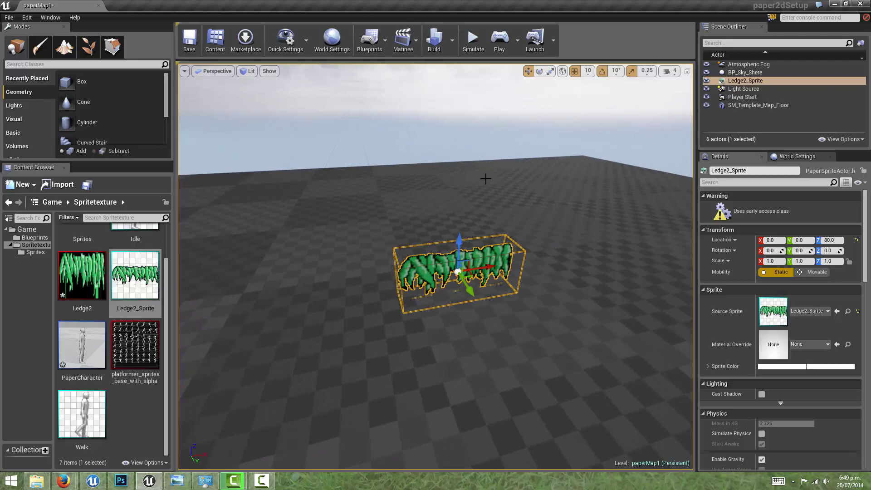
left_click_drag(484, 179, 525, 183, "alt")
scroll(541, 219, "down", 3)
left_click_drag(557, 245, 547, 248, "alt")
Step: Set Ledge2_Sprite's Collision Thickness to 30.0, save the sprite and inspect its collision box in the level
double_click(136, 275)
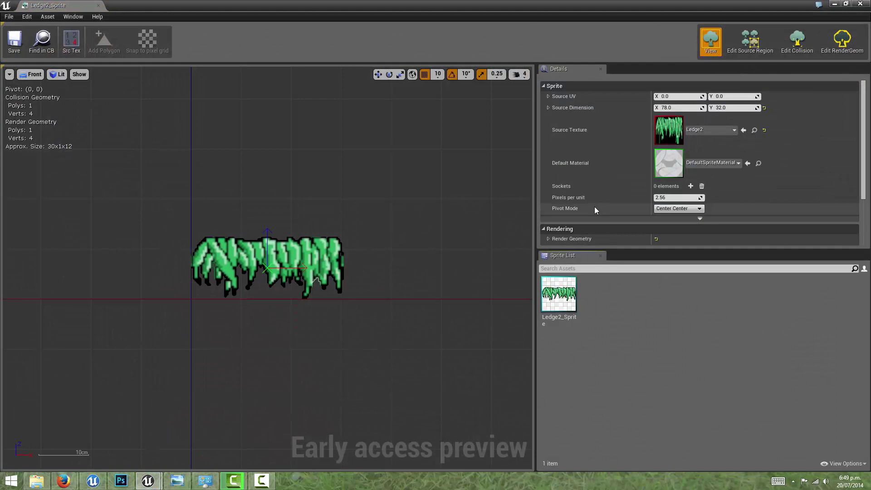
scroll(583, 183, "down", 3)
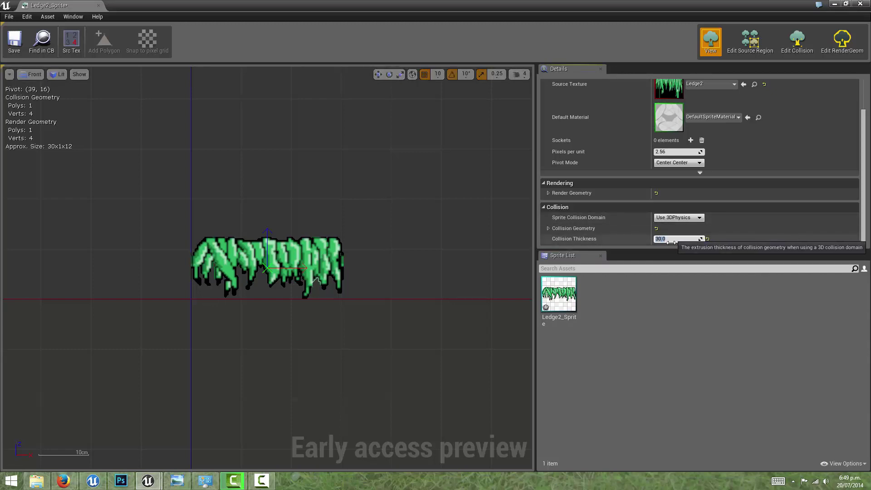
left_click(14, 39)
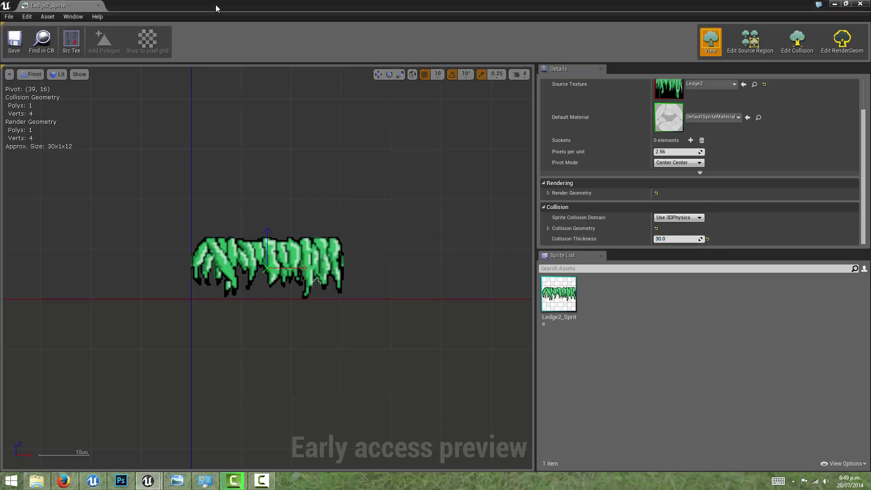
left_click_drag(216, 5, 870, 113)
left_click_drag(425, 229, 443, 232, "alt")
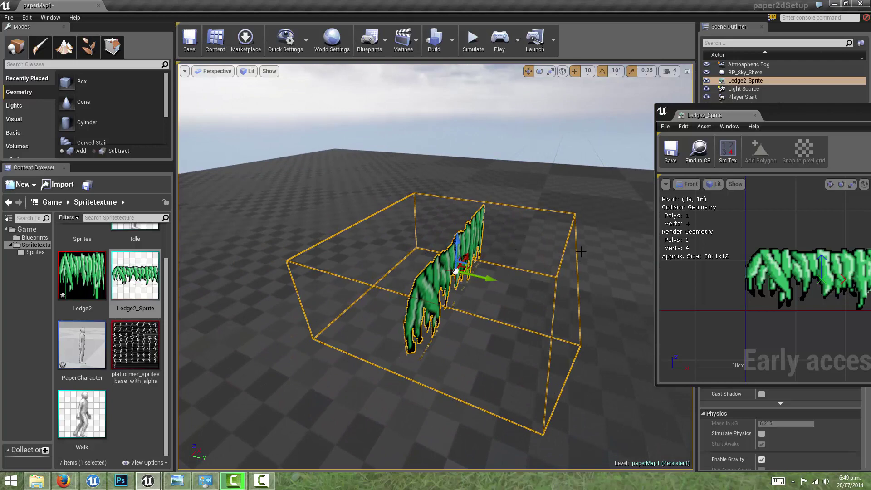
left_click_drag(582, 251, 517, 252, "alt")
Step: Set Ledge2_Sprite's Collision Thickness to 100 and inspect the extended collision box in the level from different angles
left_click_drag(790, 112, 325, 84)
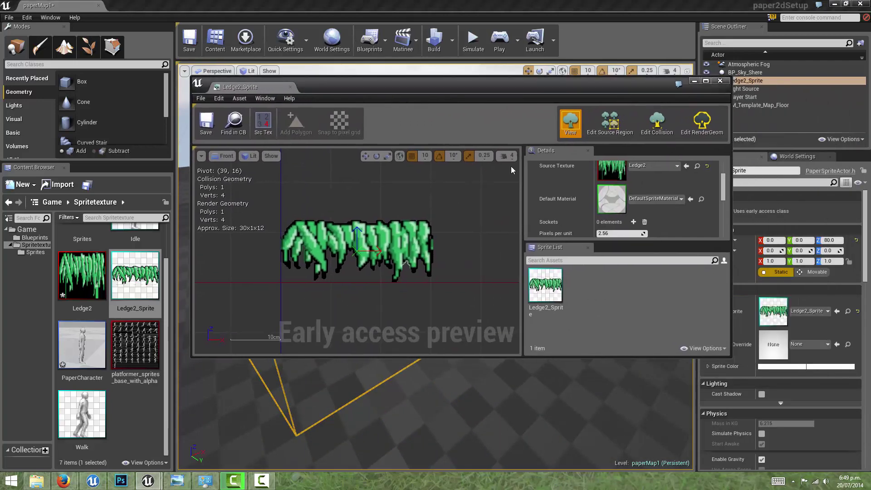
scroll(561, 220, "down", 3)
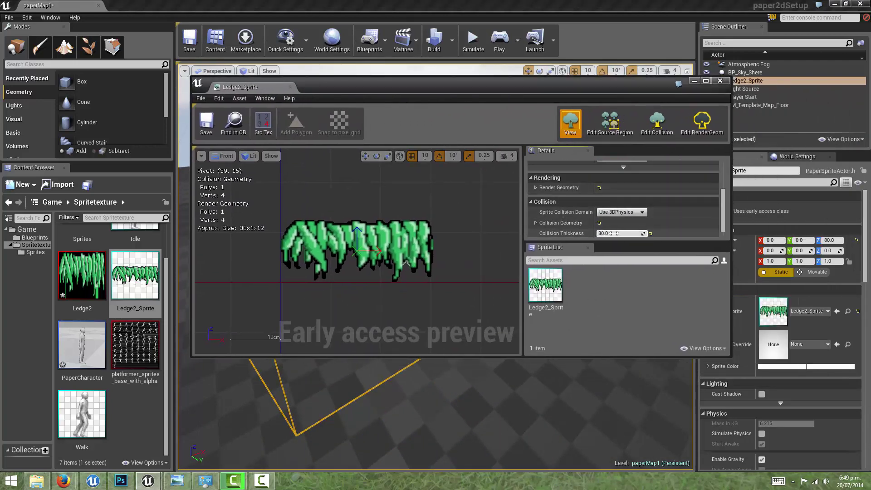
key("Return")
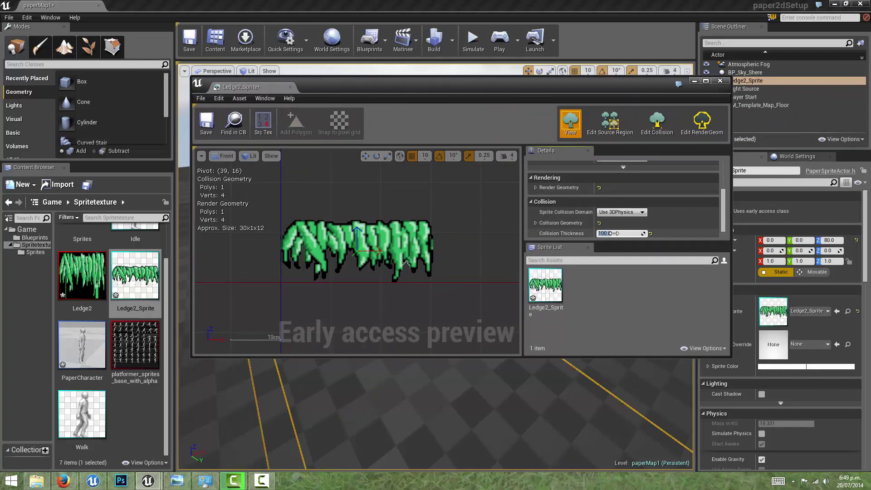
left_click_drag(423, 81, 807, 68)
scroll(456, 194, "down", 10)
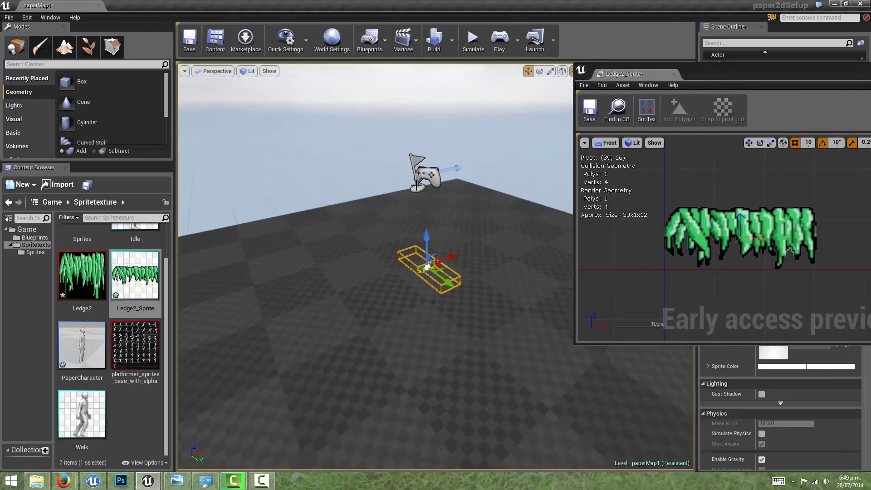
scroll(456, 195, "up", 3)
scroll(448, 194, "down", 1)
mouse_move(448, 194)
left_mouse_down("alt")
mouse_move(437, 196)
mouse_move(434, 169)
mouse_move(457, 194)
mouse_move(419, 185)
mouse_move(462, 181)
mouse_move(422, 177)
mouse_move(428, 171)
mouse_move(458, 188)
mouse_move(460, 206)
left_mouse_up("alt")
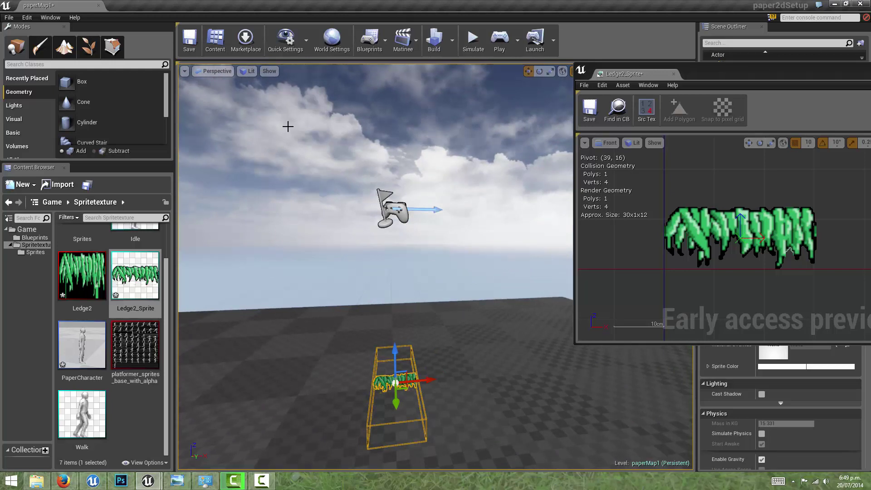
Step: Switch the level viewport to the Front view and examine the placed ledge sprite's collision box there
left_click(219, 73)
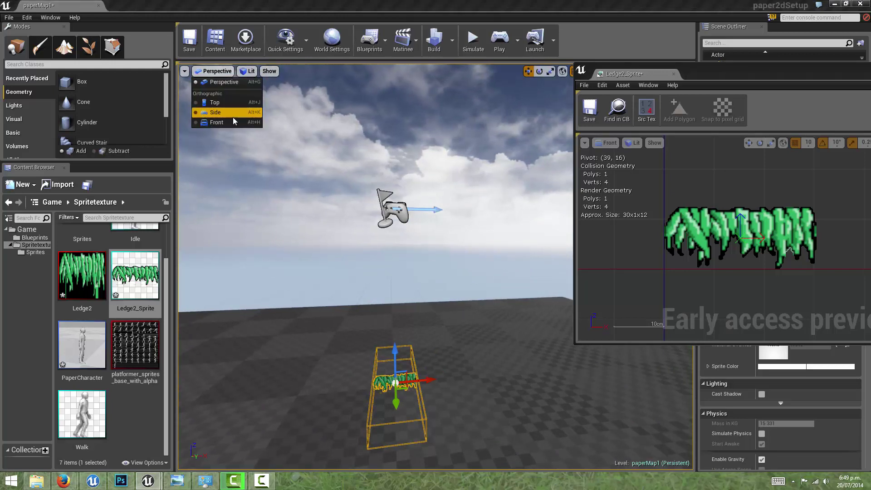
left_click(232, 121)
right_click_drag(428, 209, 427, 297)
scroll(401, 293, "up", 7)
right_click_drag(347, 249, 467, 290)
scroll(467, 290, "up", 4)
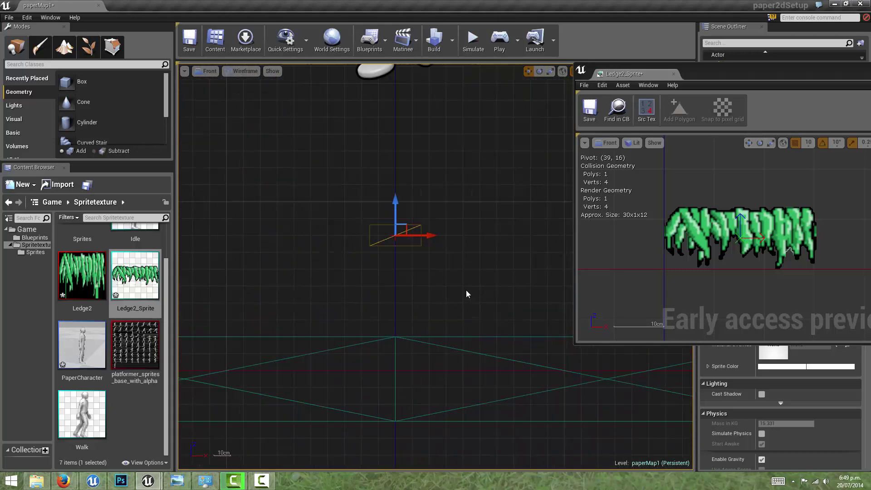
left_click_drag(718, 68, 667, 36)
right_click_drag(421, 205, 454, 78)
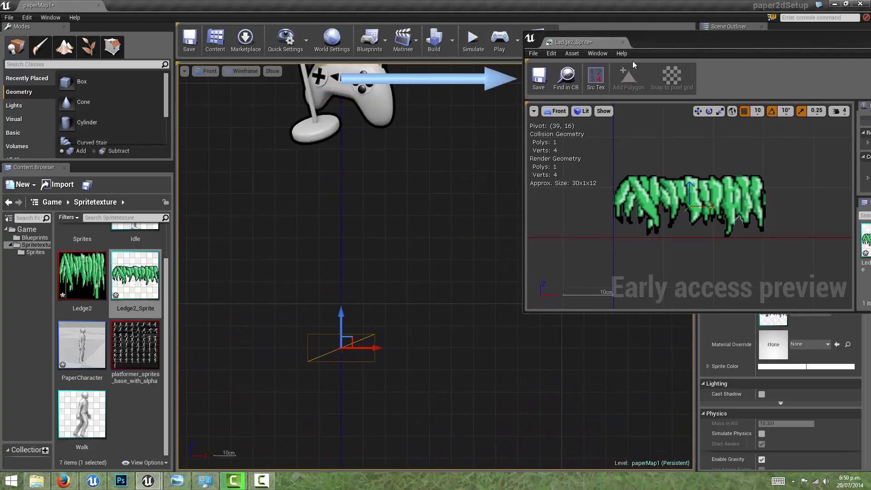
Step: Set Ledge2_Sprite's Collision Thickness to 10 and close the sprite editor
left_click_drag(724, 47, 527, 53)
left_click(754, 195)
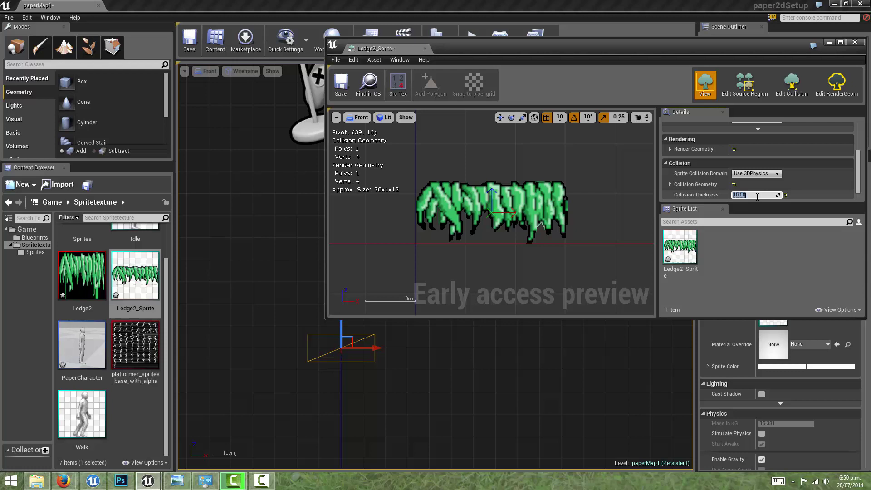
type("30")
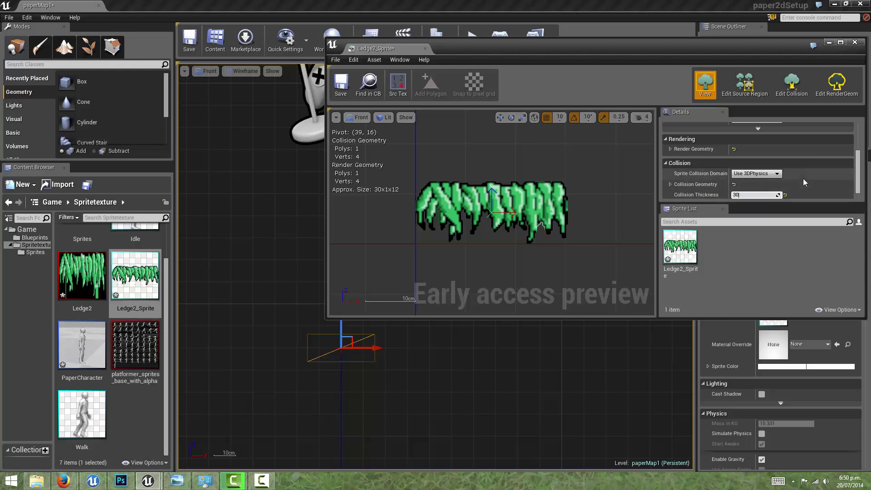
key("BackSpace")
key("BackSpace")
type("10")
key("Return")
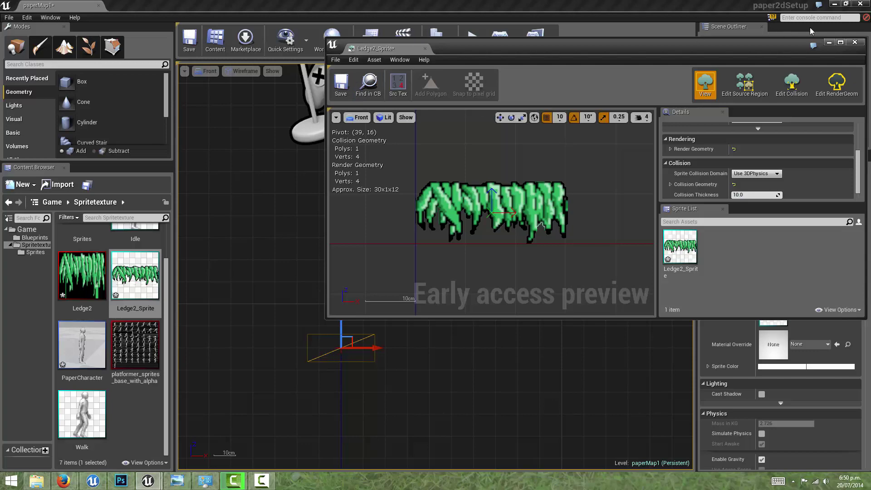
left_click(855, 42)
Step: Return the level viewport to the Perspective view and inspect the ledge's collision box from another angle
left_click(245, 71)
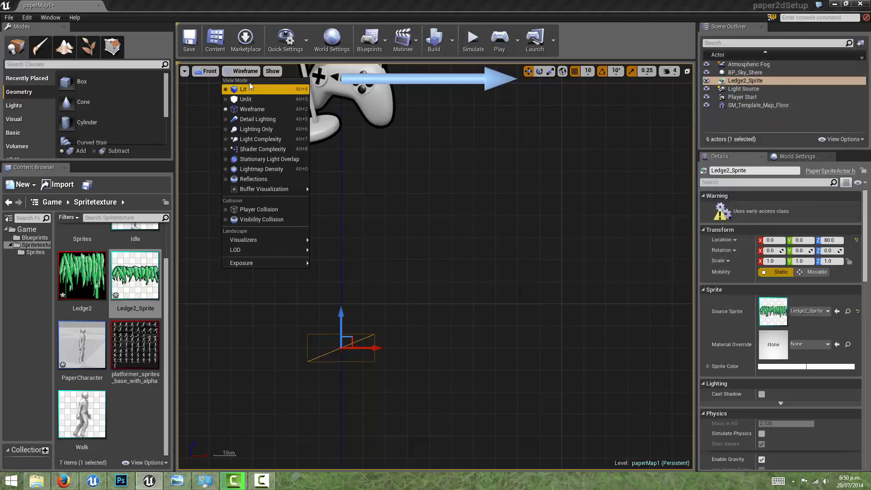
left_click(272, 71)
left_click(215, 71)
left_click(217, 86)
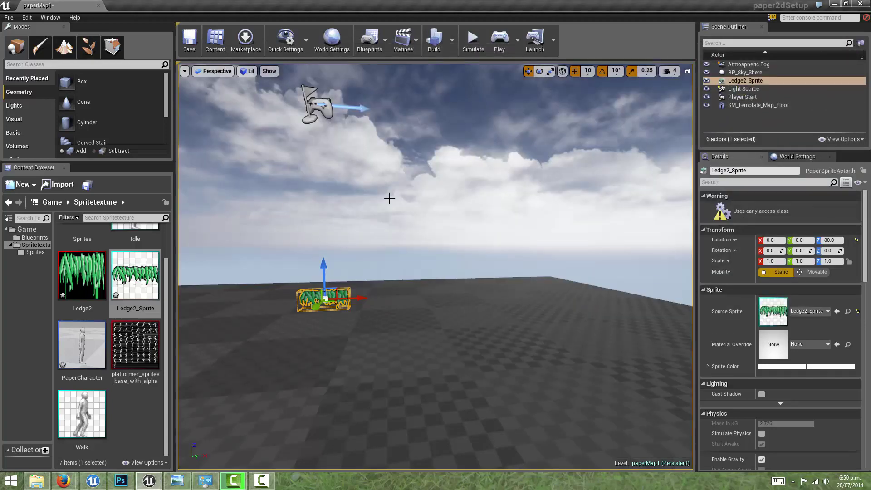
right_click_drag(389, 199, 433, 260)
left_click_drag(433, 264, 437, 250)
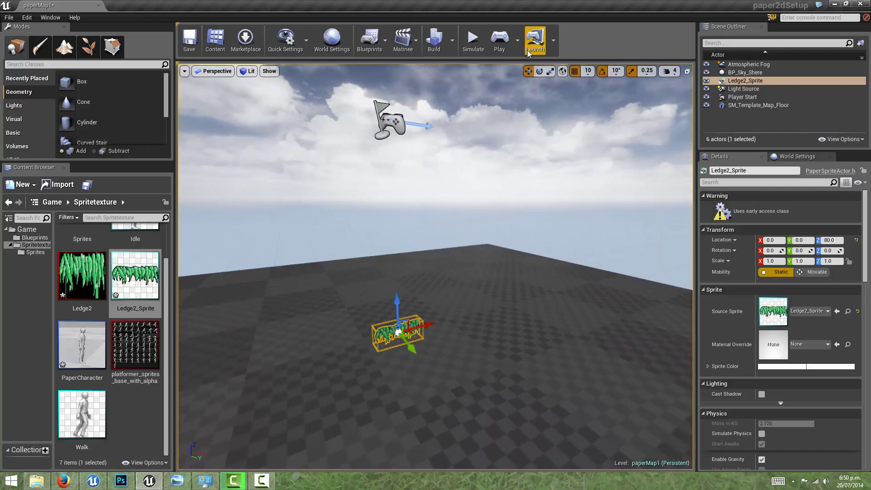
Step: Play the level in the editor and walk and jump the character around the ledge to test its collision
left_click(500, 40)
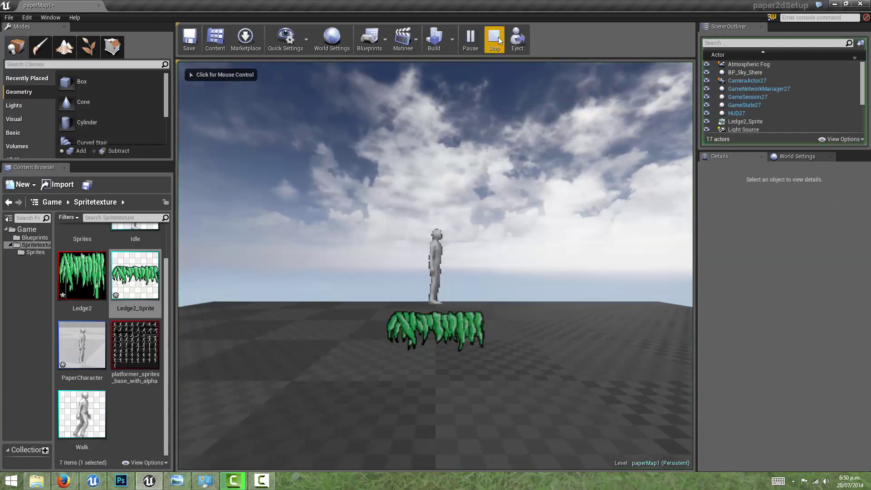
left_click(512, 110)
key("d")
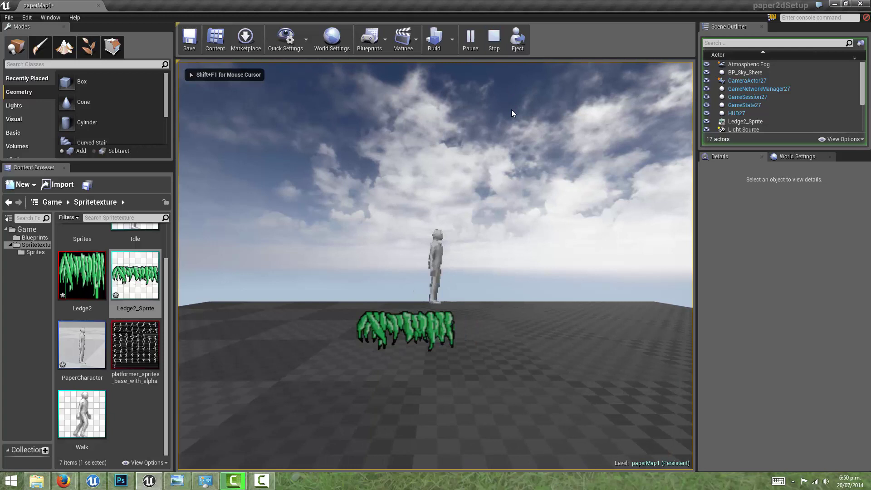
key("a")
key("d")
key("a")
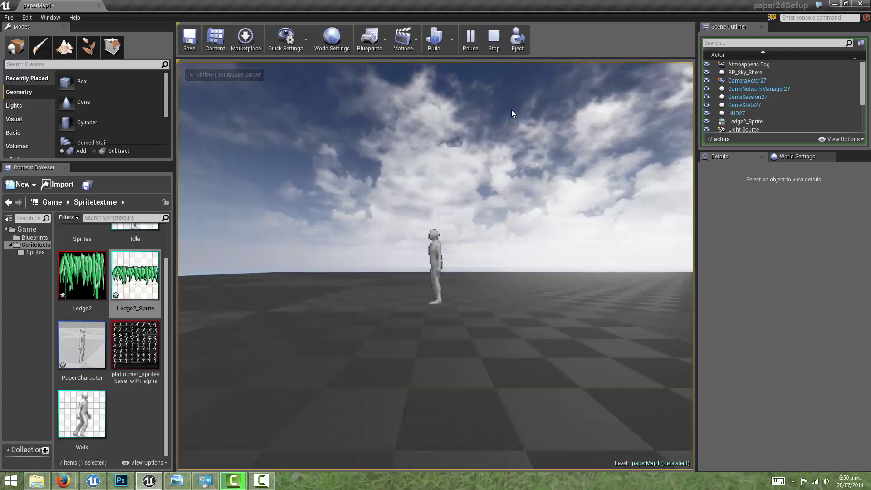
key("d")
key("d")
key("space")
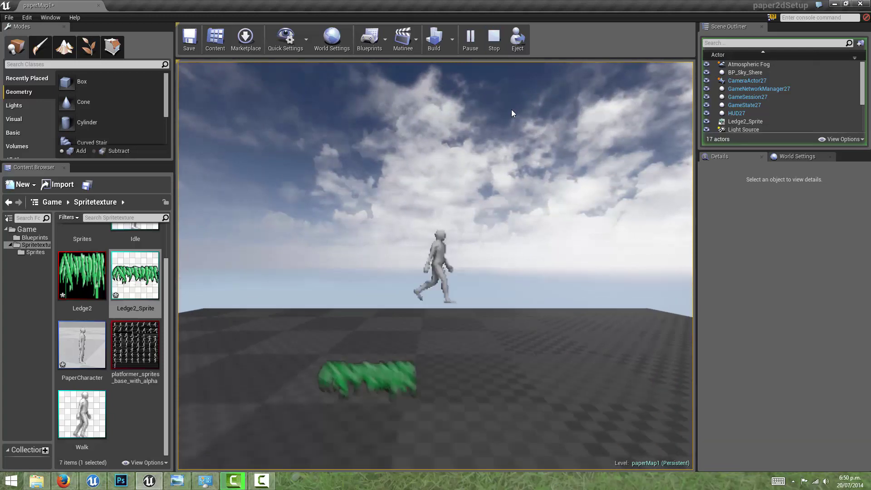
key("a")
key("space")
key("a")
key("space")
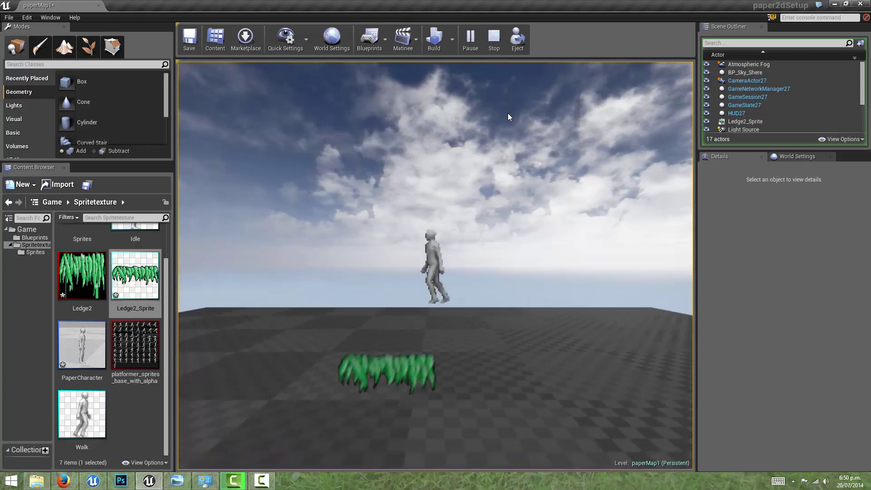
key("a")
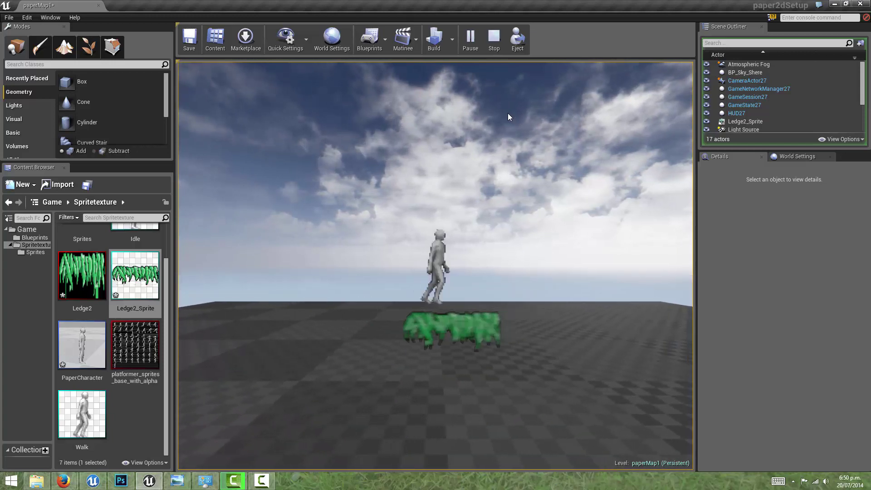
key("d")
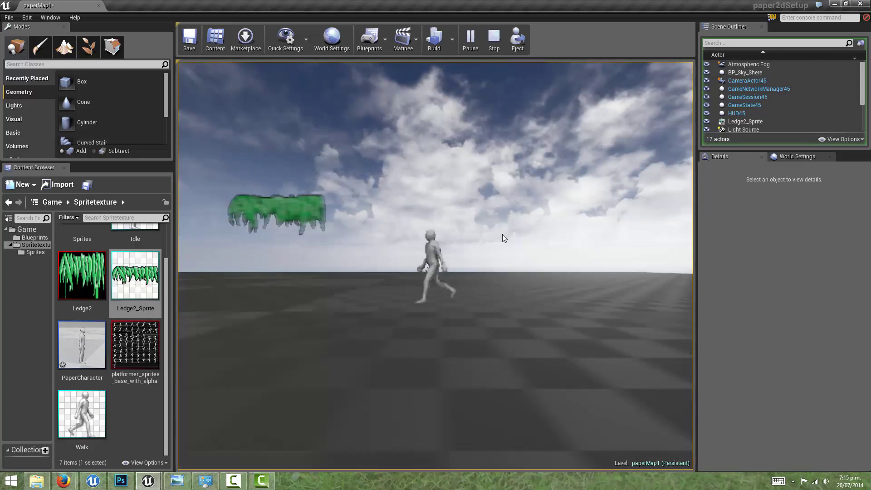
Step: Walk the character back and forth beneath the ledge to check how the camera behaves, and stop the play session
key("a")
key("d")
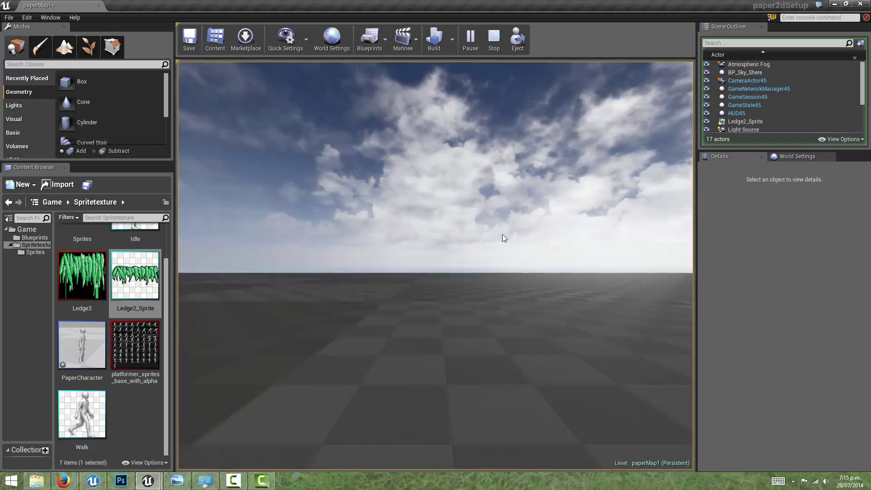
key("a")
key("d")
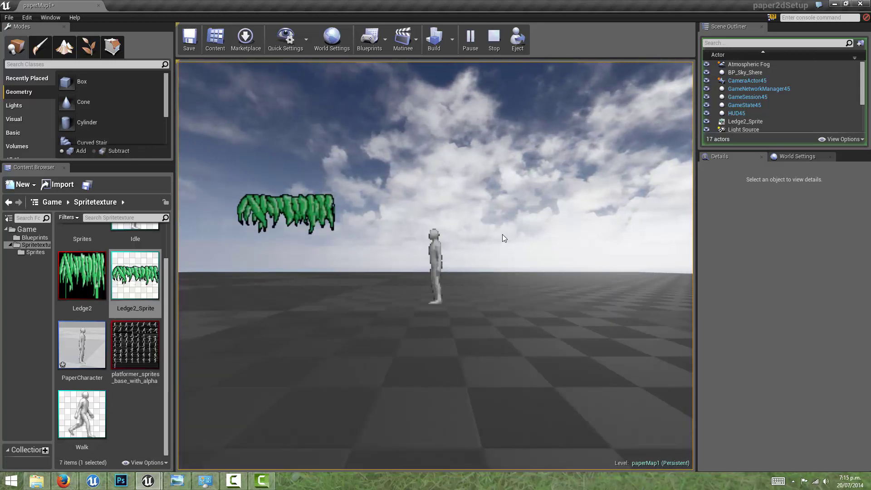
key("Escape")
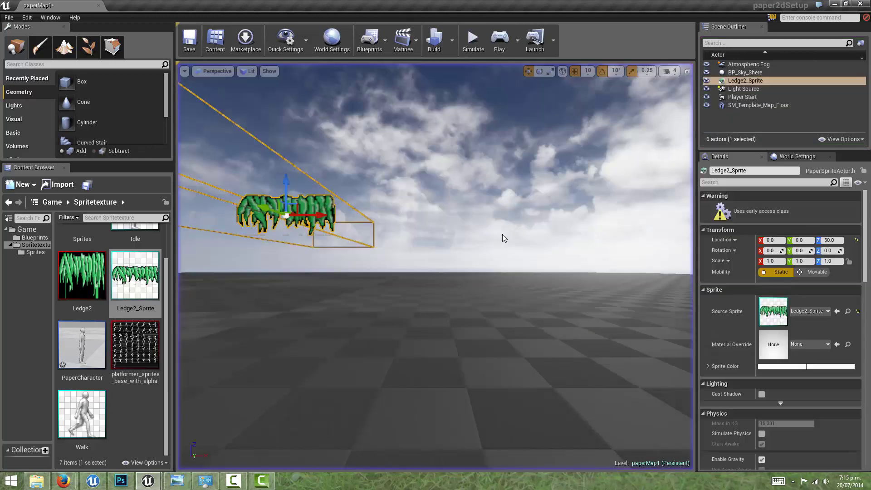
Step: Turn off Do Collision Test on paperCameraArm in the PaperCharacter blueprint and close the blueprint editor
double_click(89, 339)
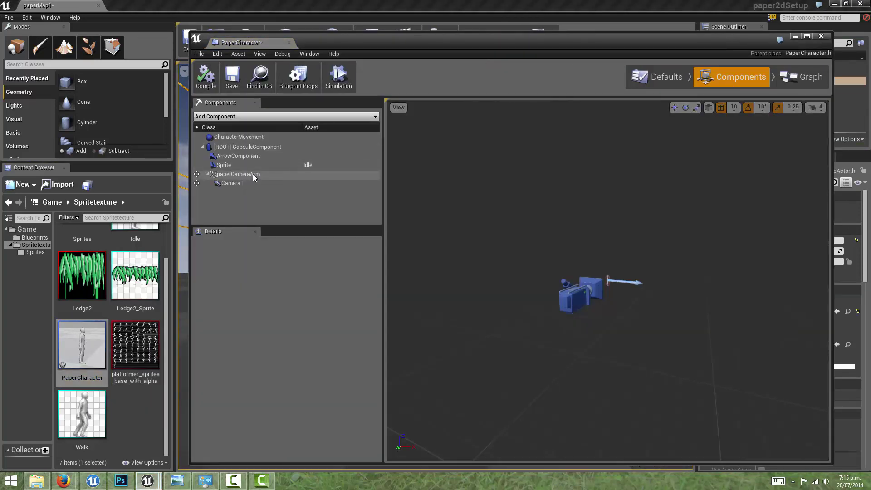
left_click(252, 174)
left_click_drag(540, 236, 511, 241)
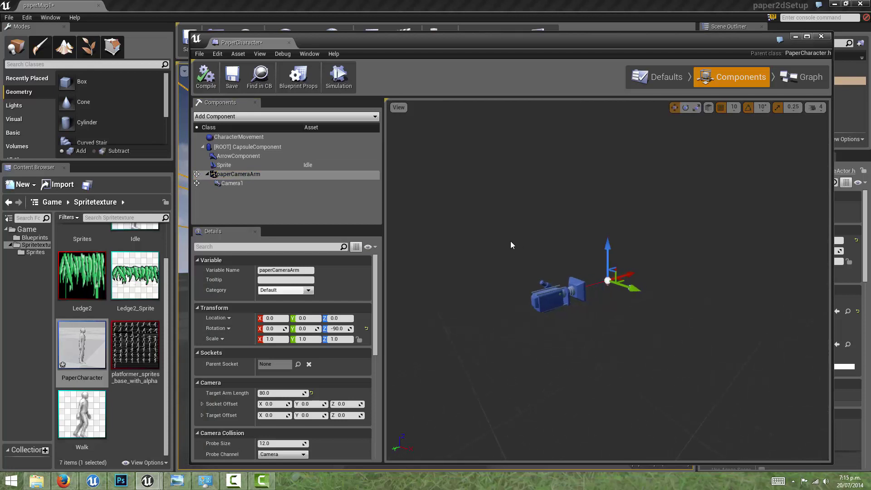
scroll(261, 380, "down", 5)
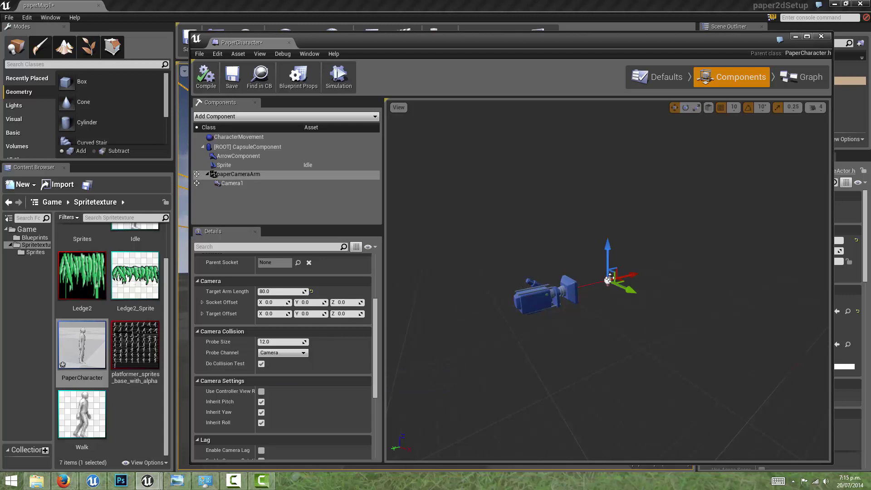
left_click(261, 364)
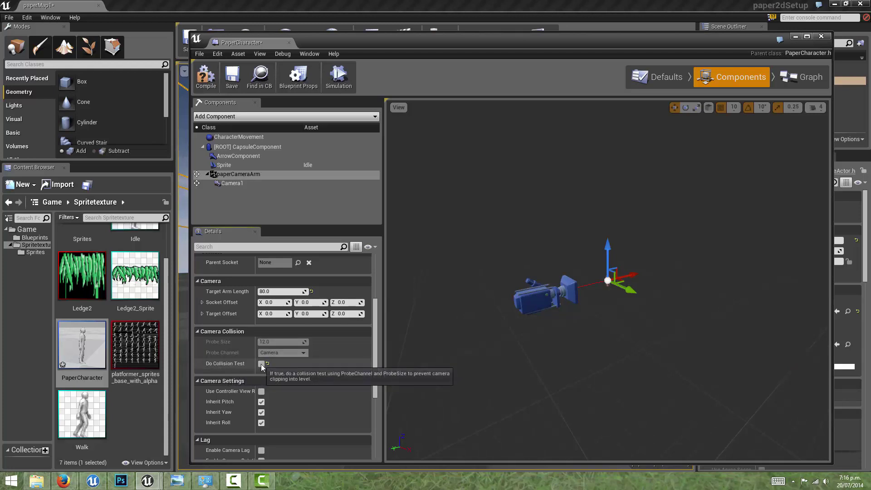
left_click(820, 38)
Step: Play-test the level by walking under the ledge and jumping onto it to check the camera, and end the session
left_click(501, 40)
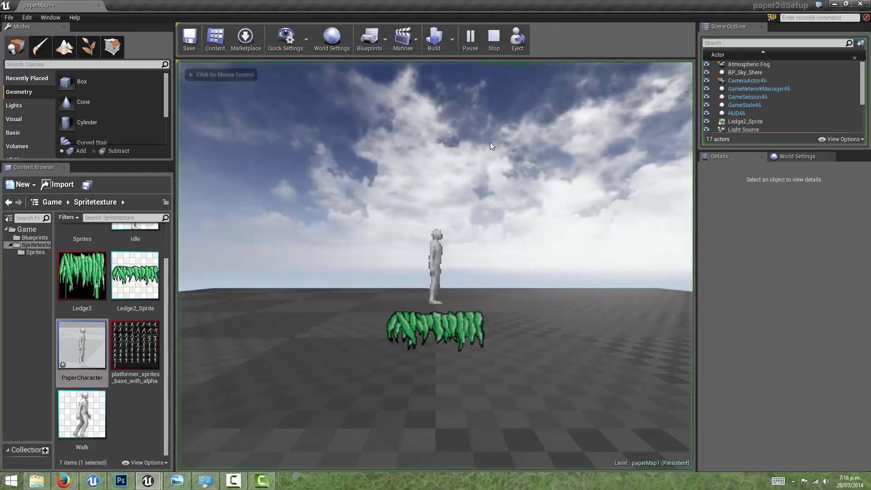
left_click(489, 146)
key("d")
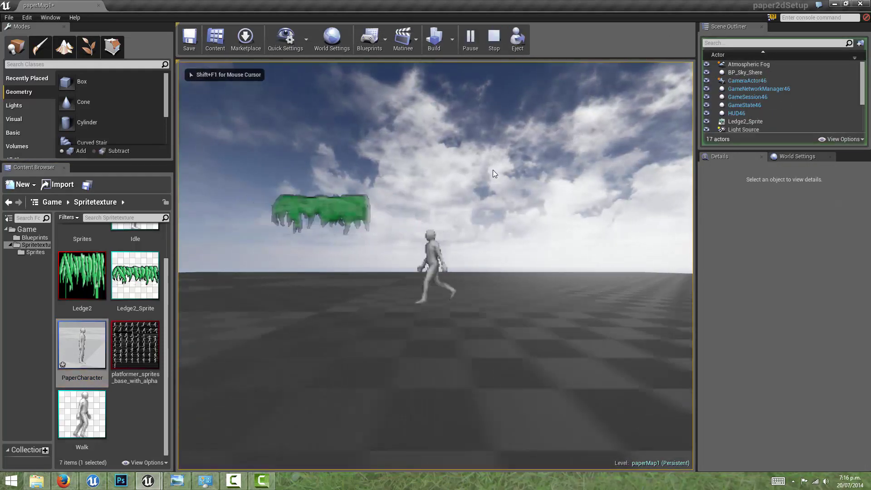
key("a")
key("d")
key("a")
key("space")
key("d")
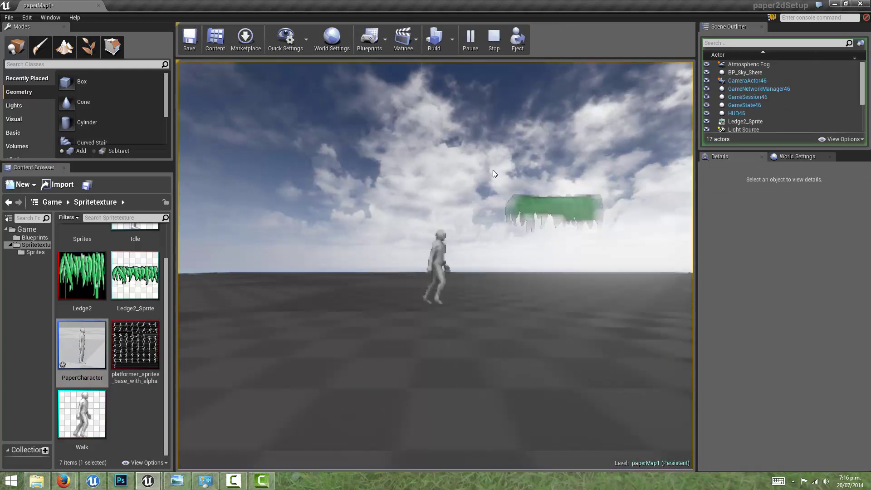
key("a")
key("space")
key("d")
key("a")
key("space")
key("d")
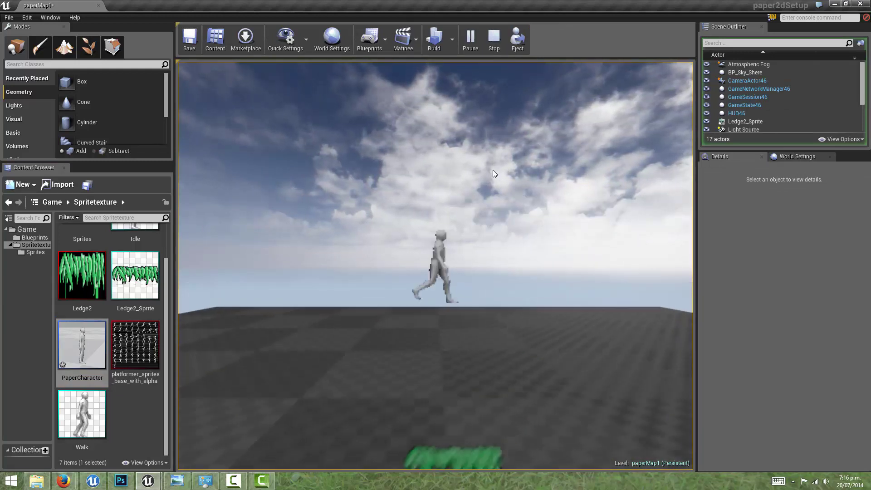
key("a")
key("space")
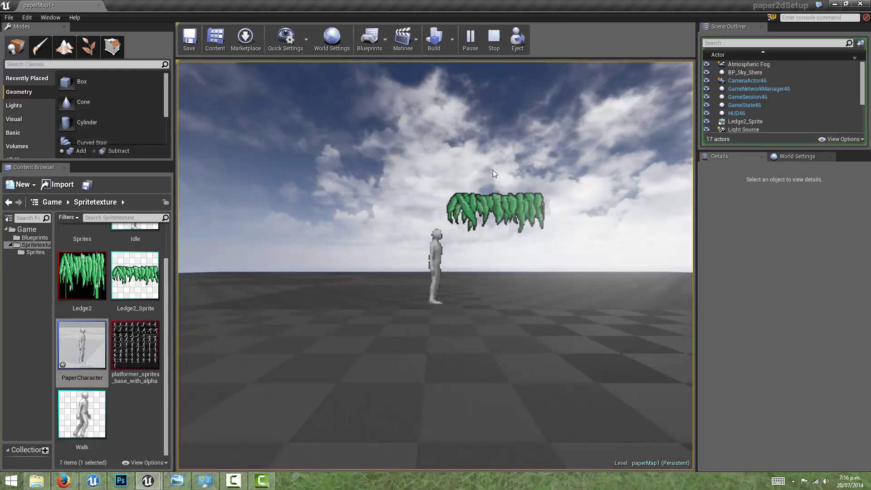
key("Escape")
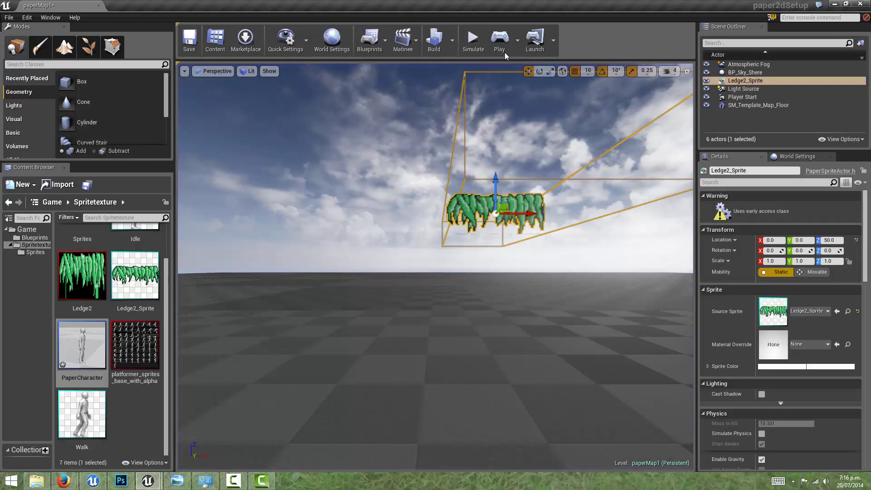
Step: Open Ledge2_Sprite for editing and set its collision Geometry Type to Shrink Wrapped
double_click(153, 281)
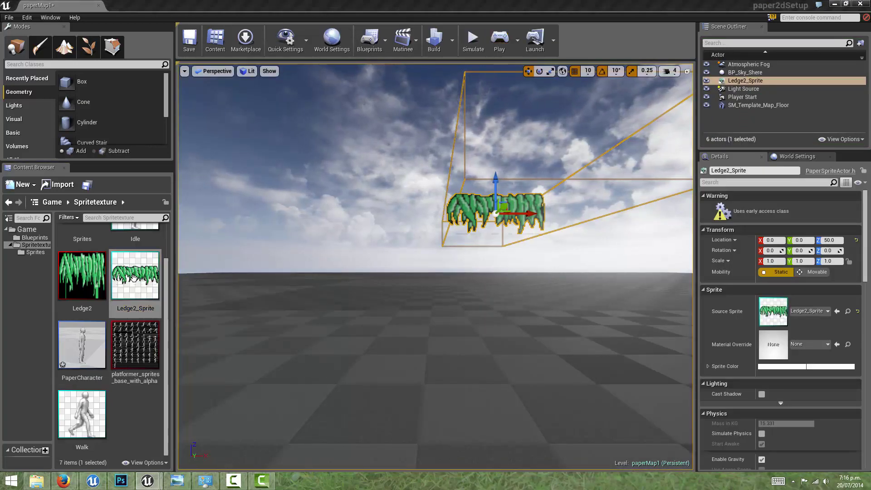
scroll(640, 205, "down", 6)
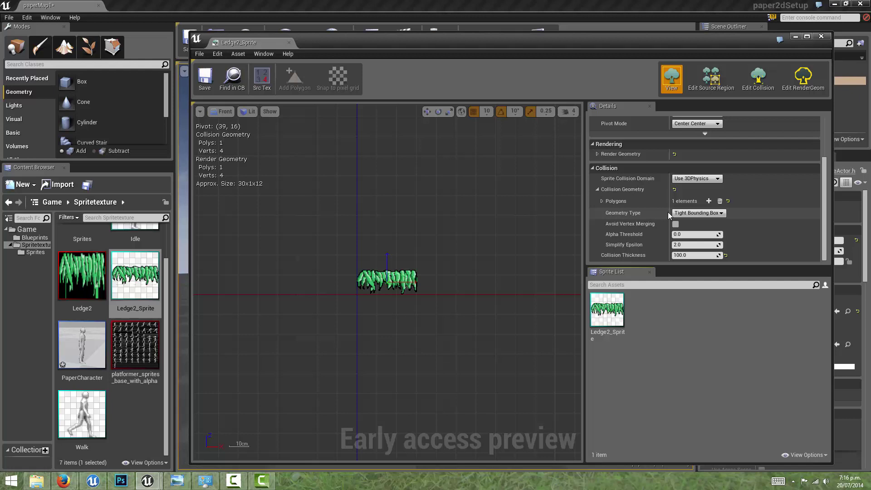
left_click(698, 213)
left_click(689, 231)
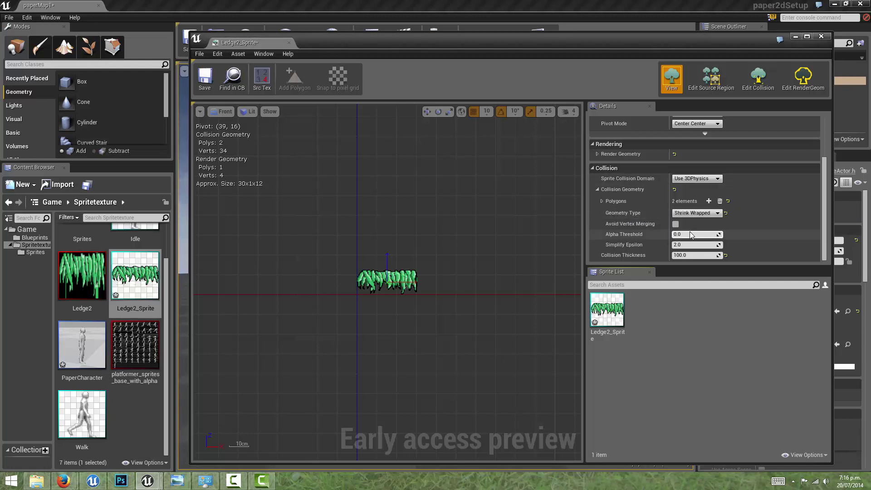
Step: Enter Ledge2_Sprite's collision editing mode and examine the shrink-wrapped polygon's outline and vertices up close
left_click(757, 77)
scroll(423, 288, "up", 5)
right_click_drag(423, 288, 563, 274)
scroll(517, 277, "up", 3)
scroll(504, 281, "down", 1)
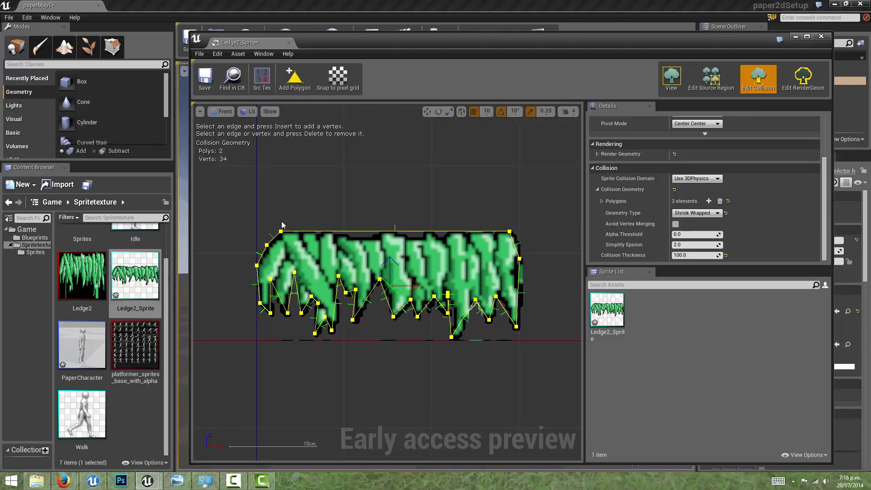
right_click_drag(289, 300, 293, 323)
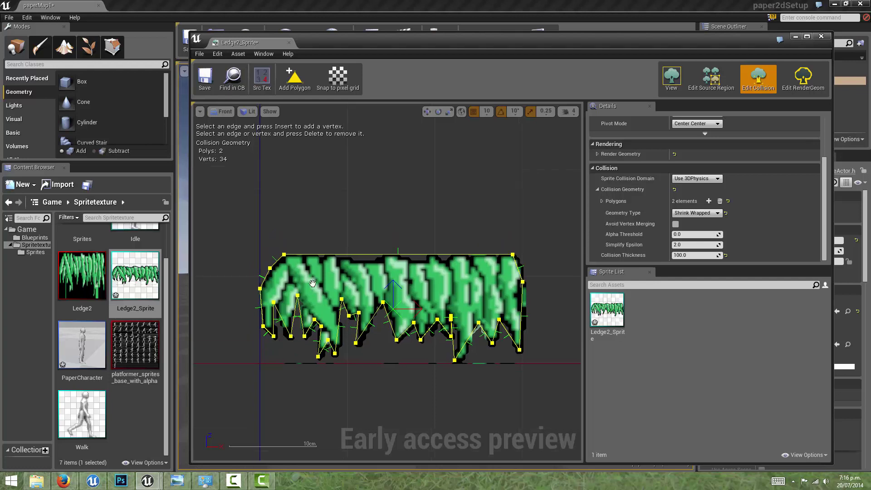
right_click_drag(311, 281, 302, 236)
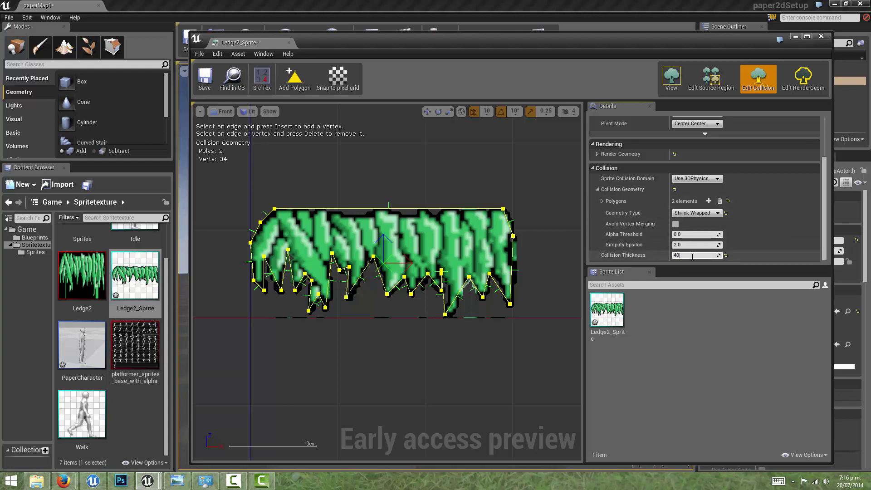
Step: Set Ledge2_Sprite's Collision Thickness to 40, save the sprite and close its editor
key("Return")
left_click(206, 78)
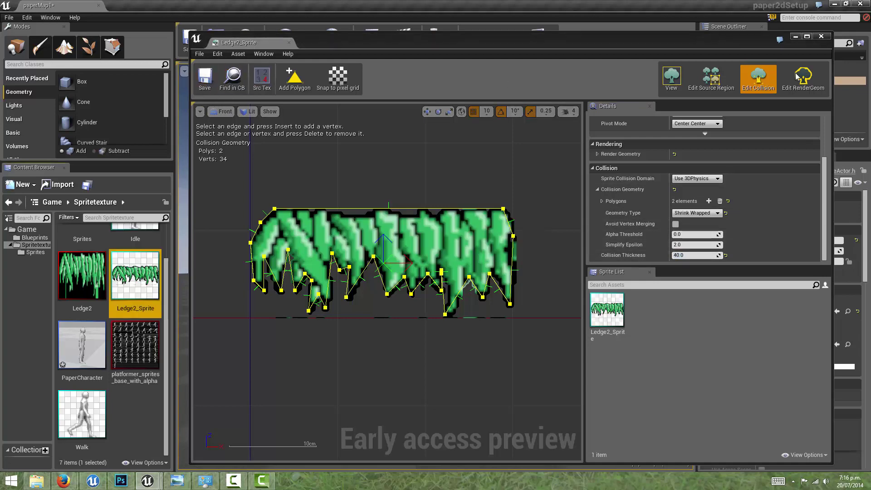
left_click(822, 36)
Step: Examine the ledge's thickened collision wireframe in the level from several angles
left_click_drag(497, 206, 492, 188, "alt")
scroll(493, 187, "up", 3)
scroll(486, 201, "down", 3)
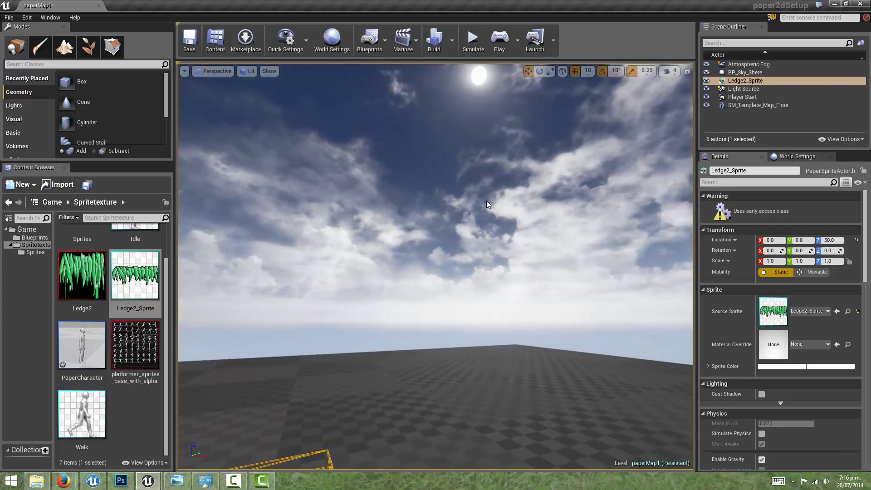
middle_click_drag(487, 213, 487, 218)
scroll(487, 218, "down", 4)
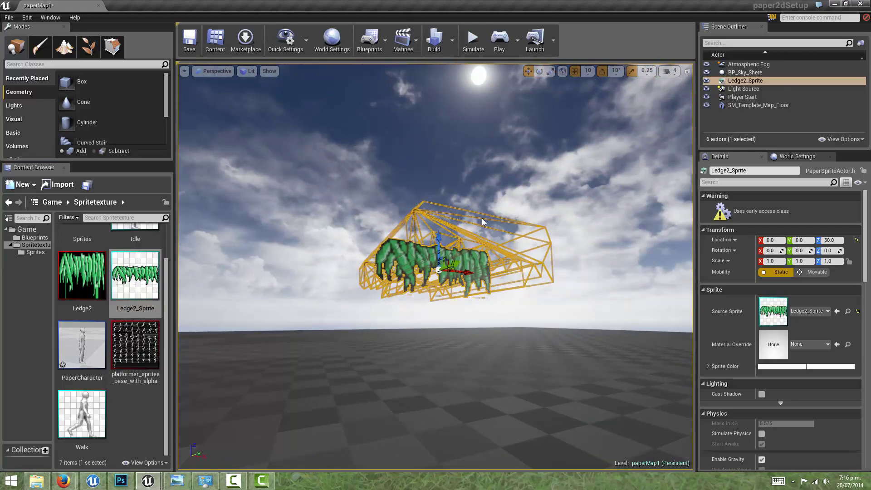
left_click_drag(487, 218, 466, 223, "alt")
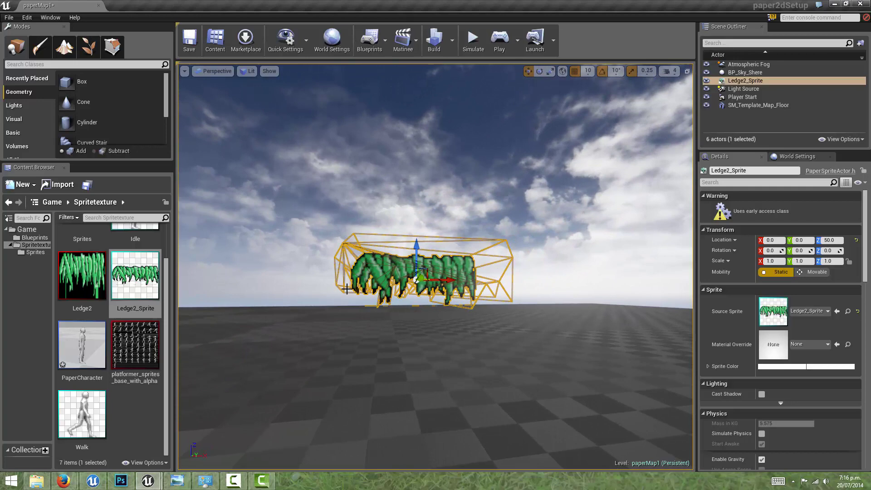
Step: Play-test the level by walking the character off the ledge and back and forth beneath it
left_click(501, 52)
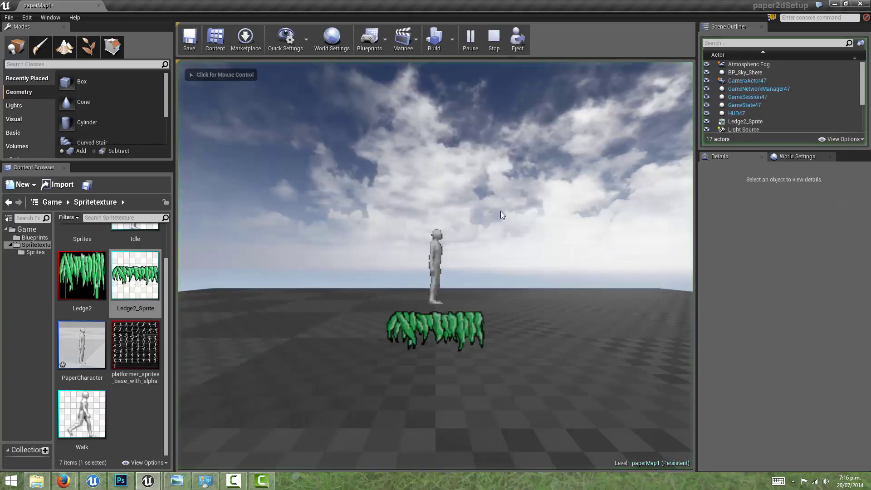
key("a")
key("d")
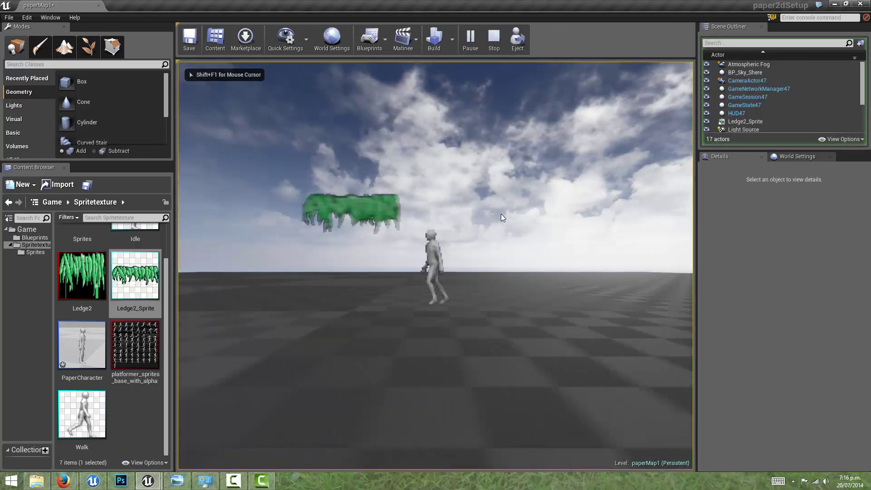
key("a")
key("d")
key("a")
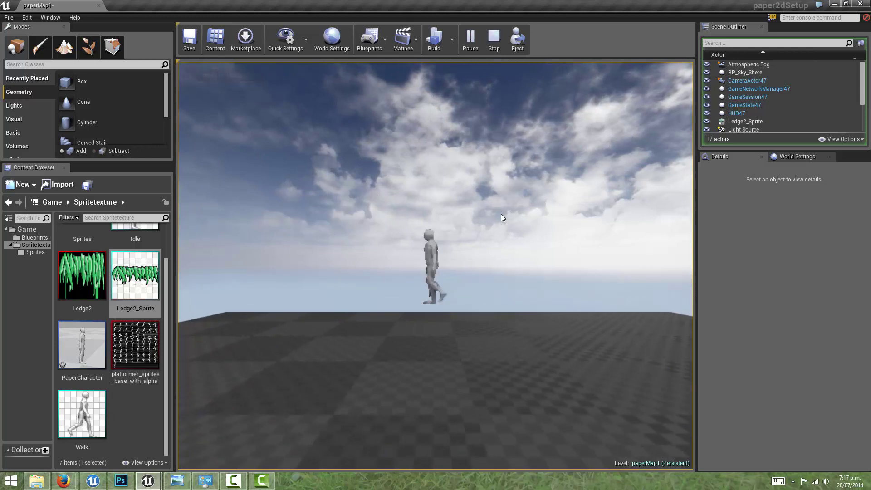
key("d")
key("a")
key("d")
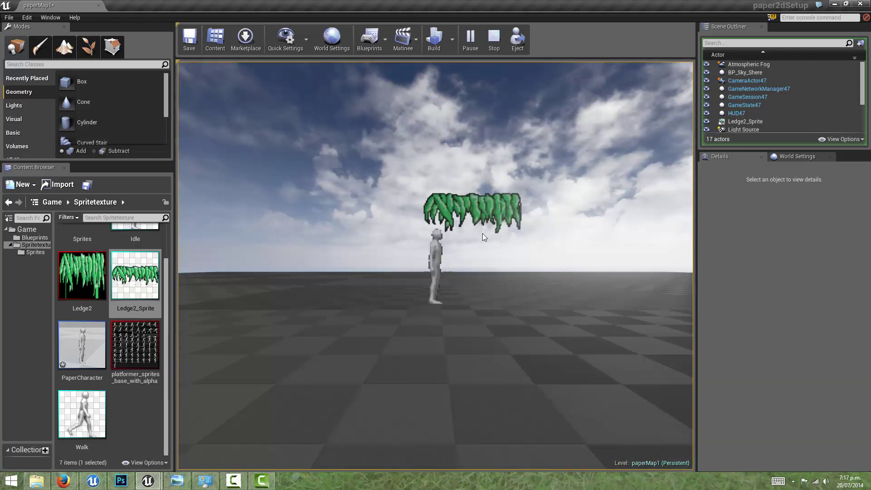
Step: Jump the character from the ground beside the ledge back onto its top surface
key("a")
key("d")
key("a")
key("a")
key("space")
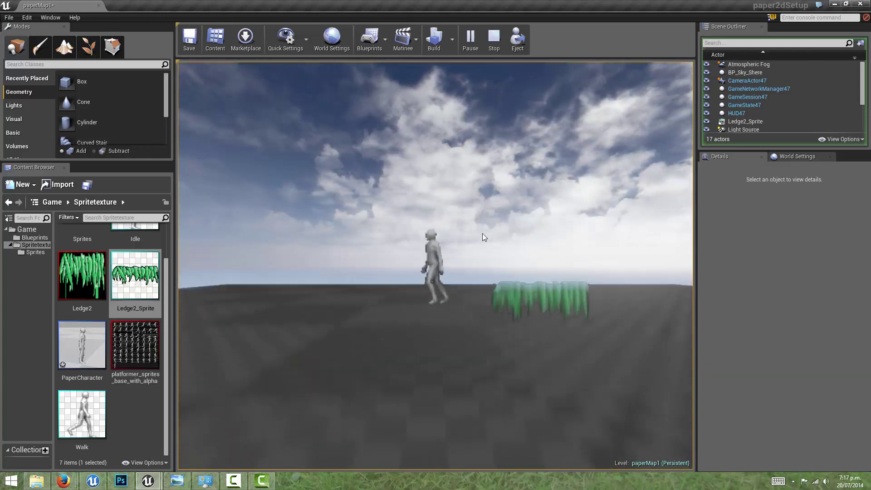
key("d")
key("a")
key("space")
key("d")
key("a")
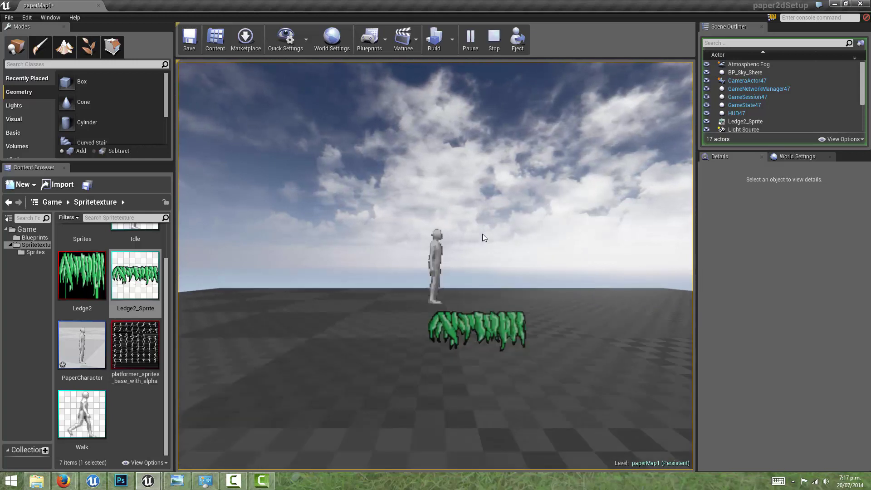
Step: Walk the character back and forth along the ledge's top to test its collision edges, and end the play session
key("d")
key("a")
key("d")
key("a")
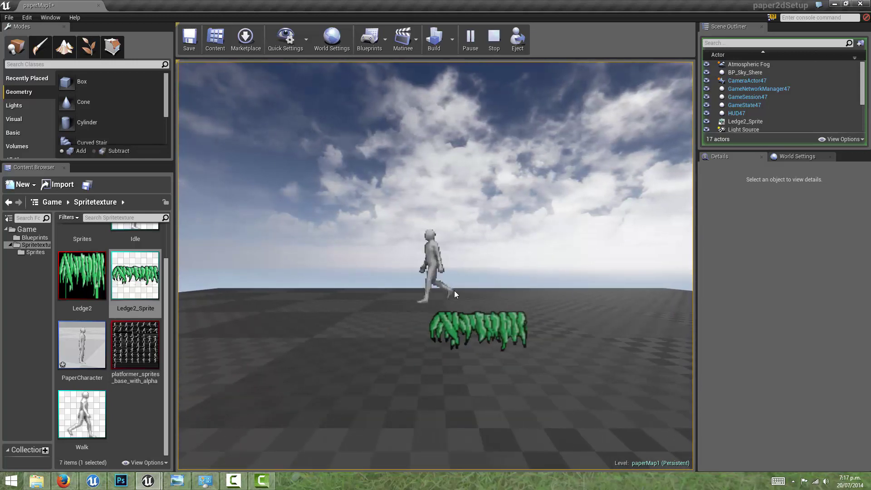
key("d")
key("a")
key("d")
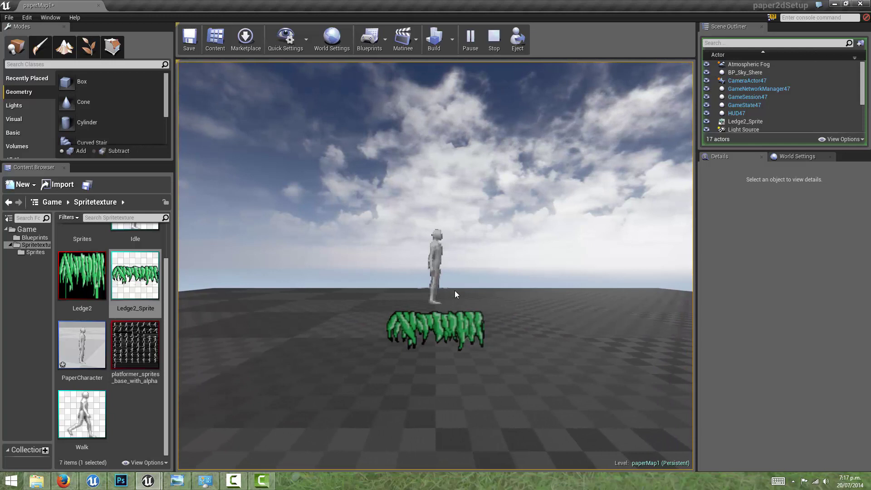
key("a")
key("d")
key("a")
key("d")
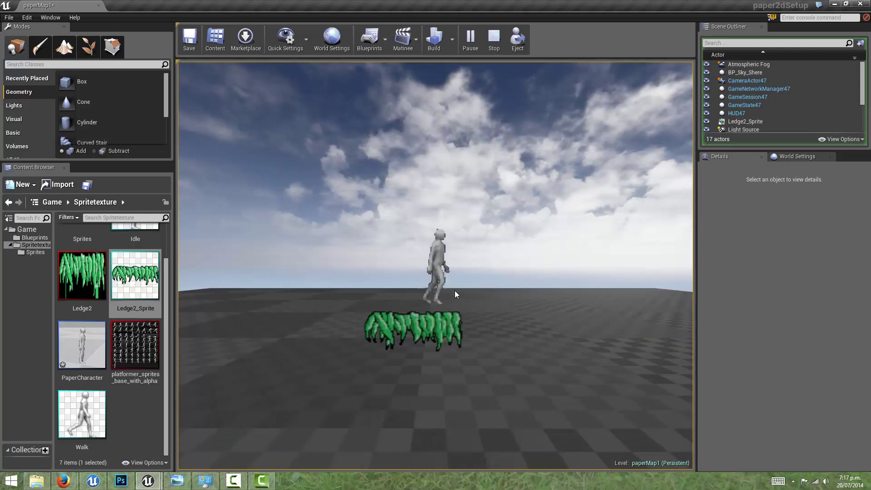
key("a")
key("d")
key("Escape")
Step: Set Camera1's Projection Mode to Orthographic in the PaperCharacter blueprint and close the blueprint editor
double_click(91, 339)
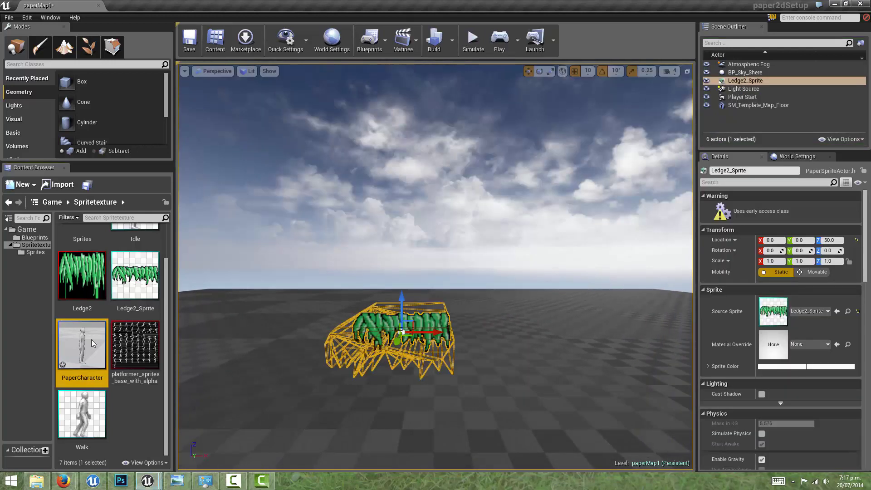
left_click(739, 77)
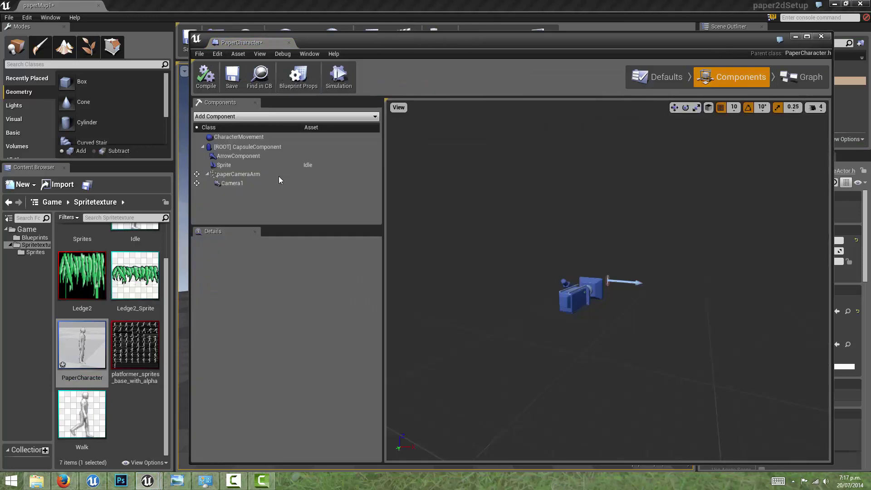
left_click(279, 176)
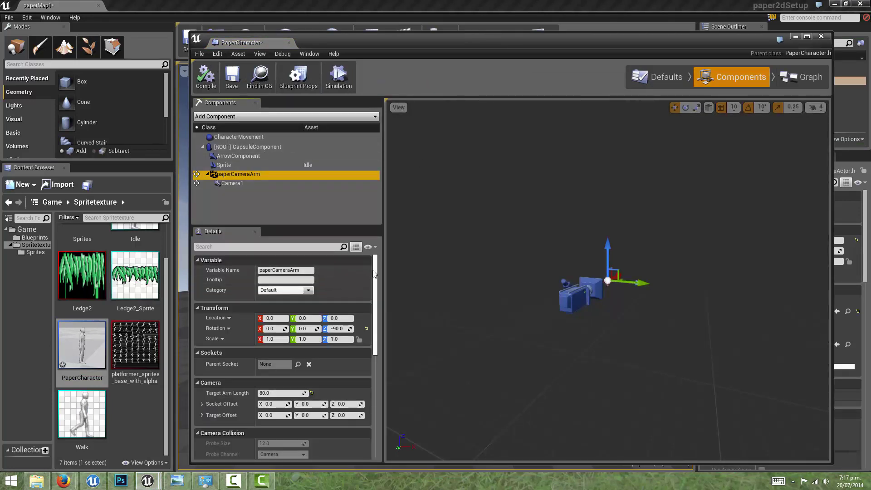
left_click_drag(374, 274, 375, 304)
left_click(285, 184)
left_click(270, 273)
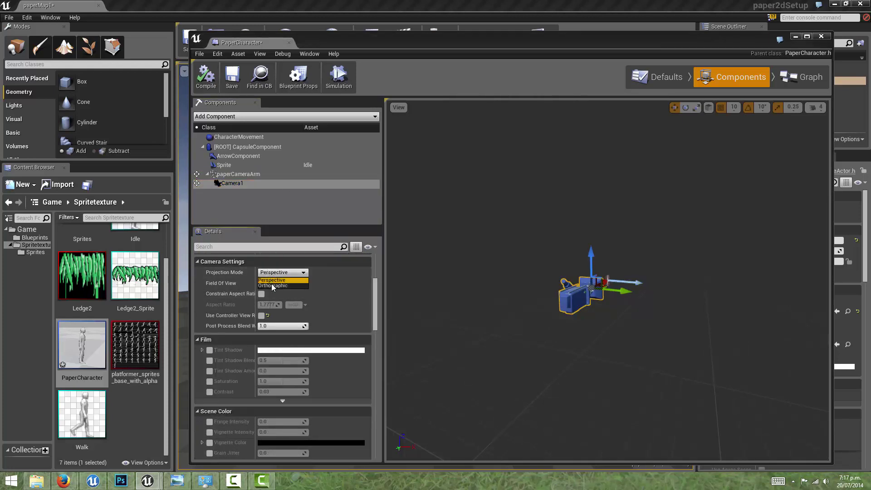
left_click(273, 286)
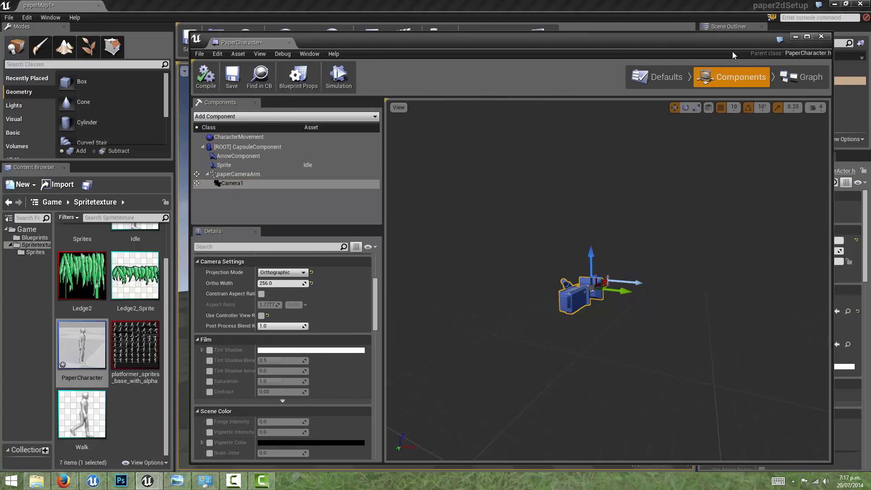
left_click(822, 36)
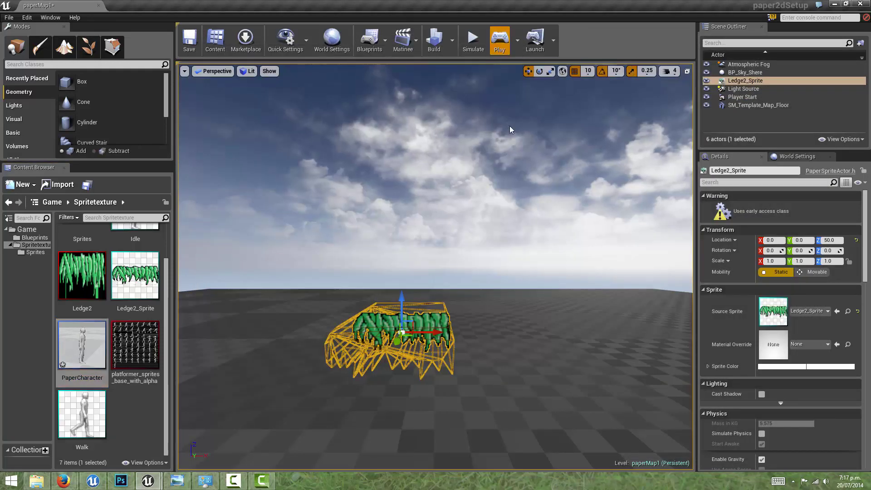
Step: Play-test the level with the orthographic camera and end the session
key("alt+p")
left_click(516, 193)
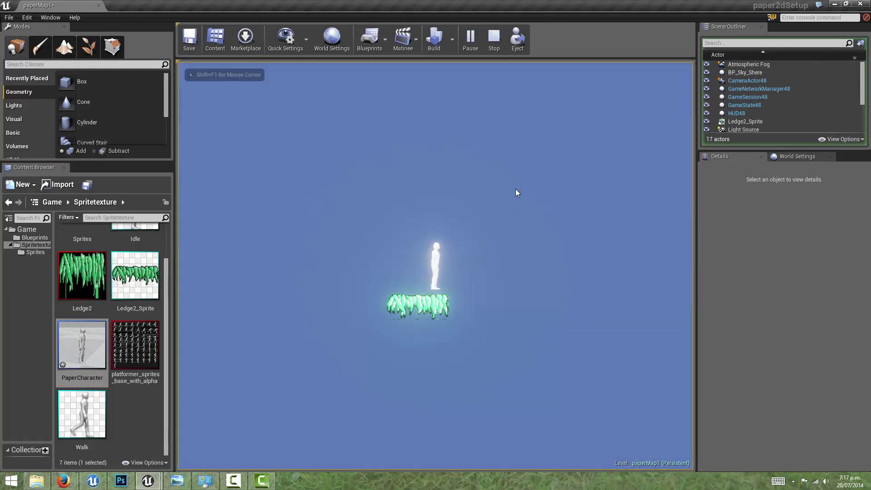
key("Escape")
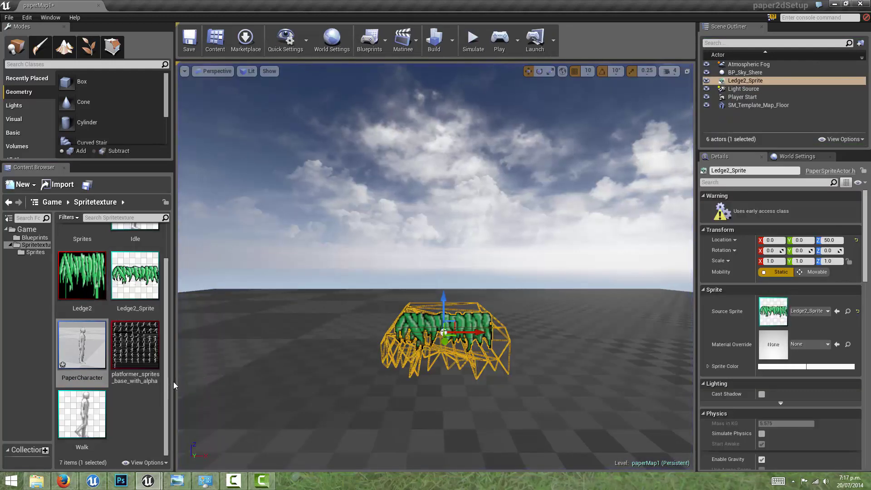
Step: Lower PaperCharacter's Sprite component inside its capsule to a Z location of about -1.16, compile and close the blueprint
left_click(96, 349)
double_click(95, 348)
left_click(706, 77)
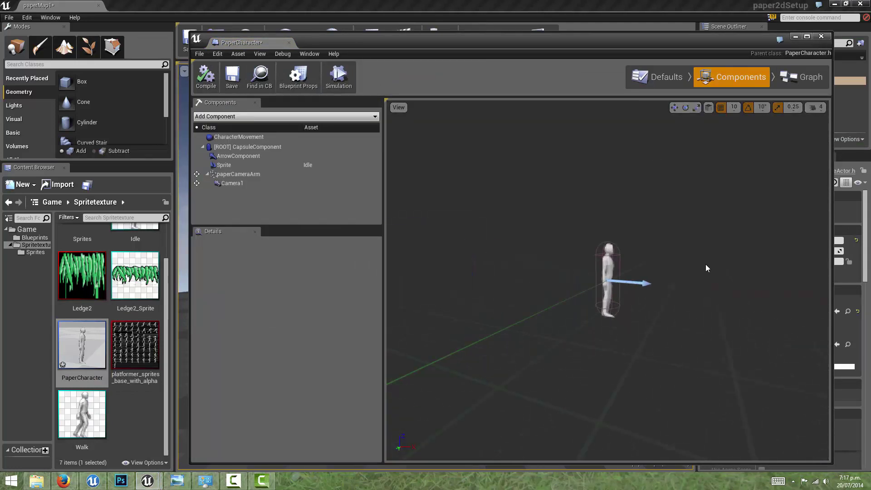
left_click_drag(621, 265, 637, 257)
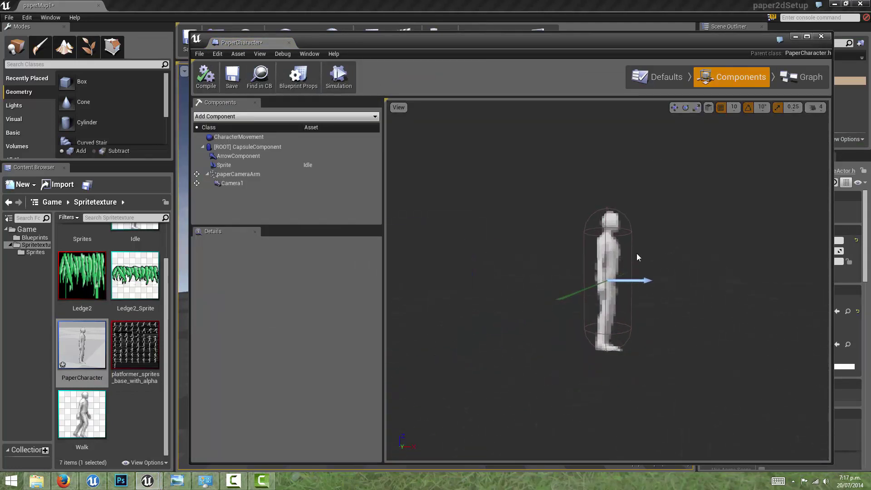
left_click(239, 165)
left_click(608, 245)
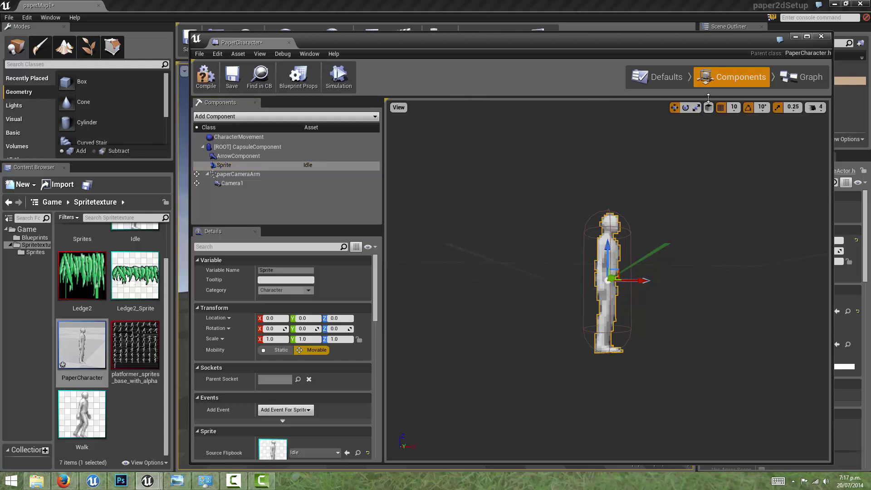
left_click_drag(611, 248, 612, 252)
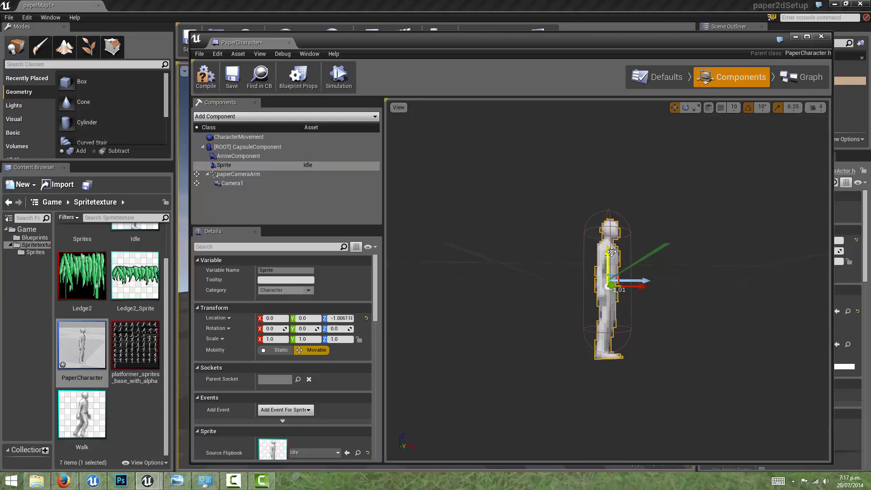
mouse_move(652, 226)
left_mouse_down()
mouse_move(622, 226)
mouse_move(653, 237)
left_mouse_up()
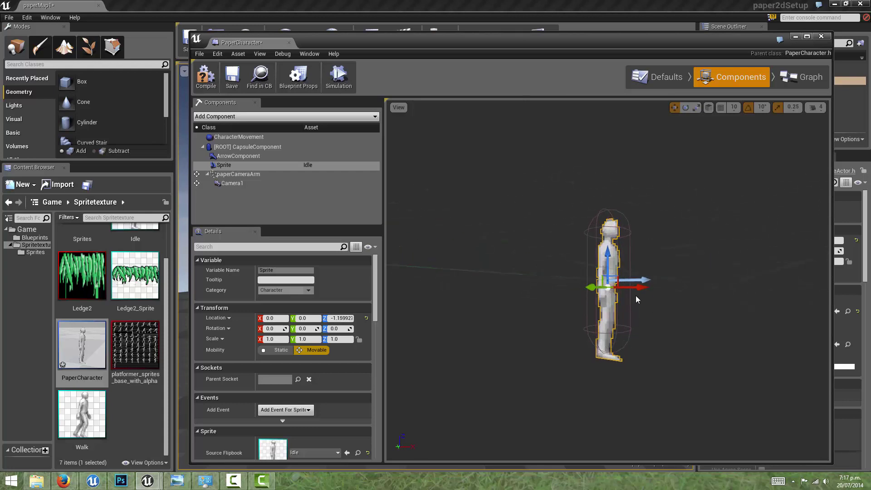
left_click(213, 85)
left_click(815, 36)
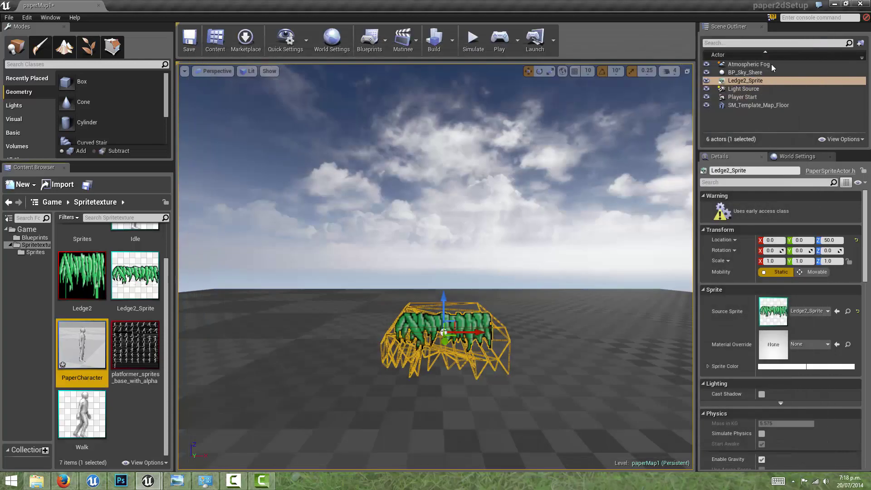
Step: Play-test the level to check how the lowered character sprite stands on the ledge, and end the session
left_click(513, 42)
left_click(520, 179)
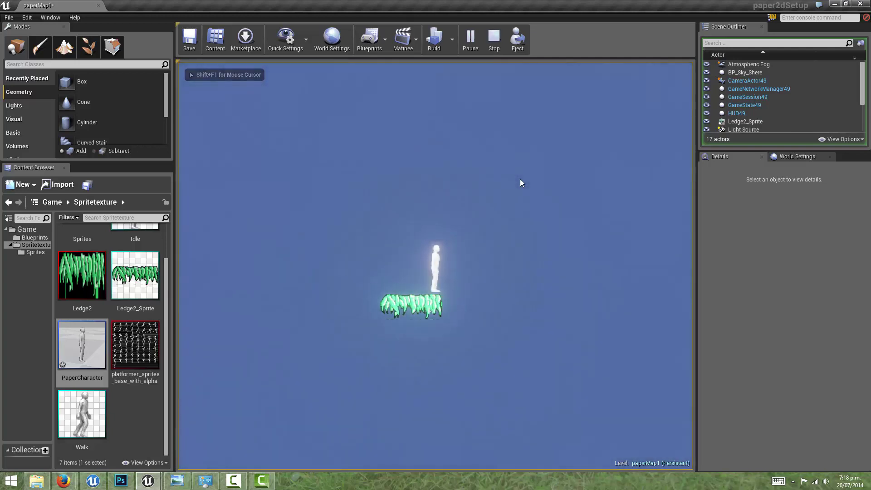
key("Escape")
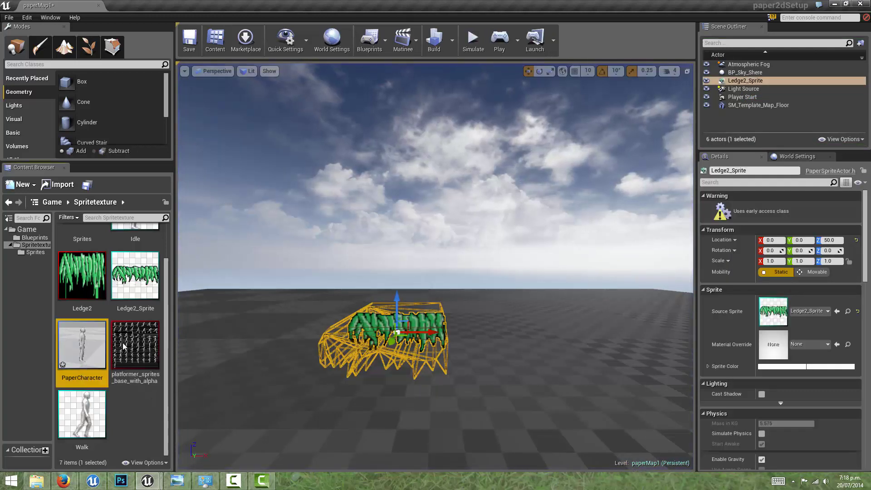
Step: Lower PaperCharacter's Sprite component further to a Z location of about -1.7, save and close the blueprint
double_click(81, 345)
left_click(740, 77)
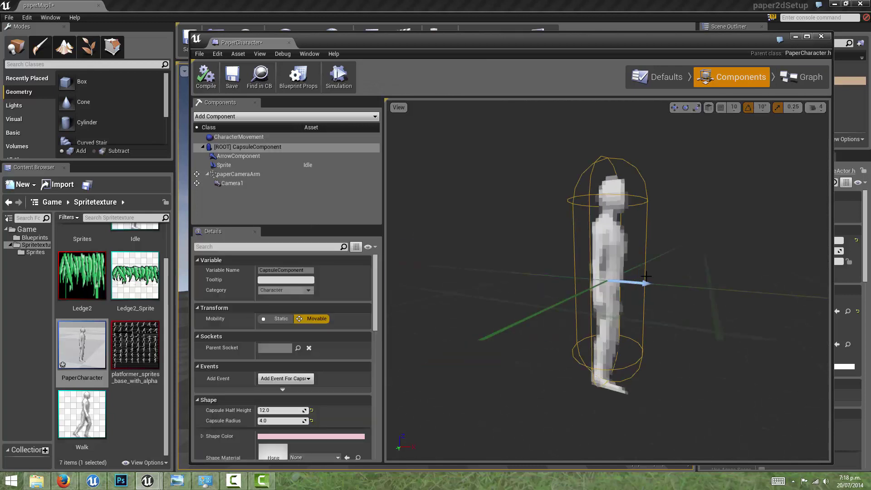
left_click_drag(646, 276, 663, 262)
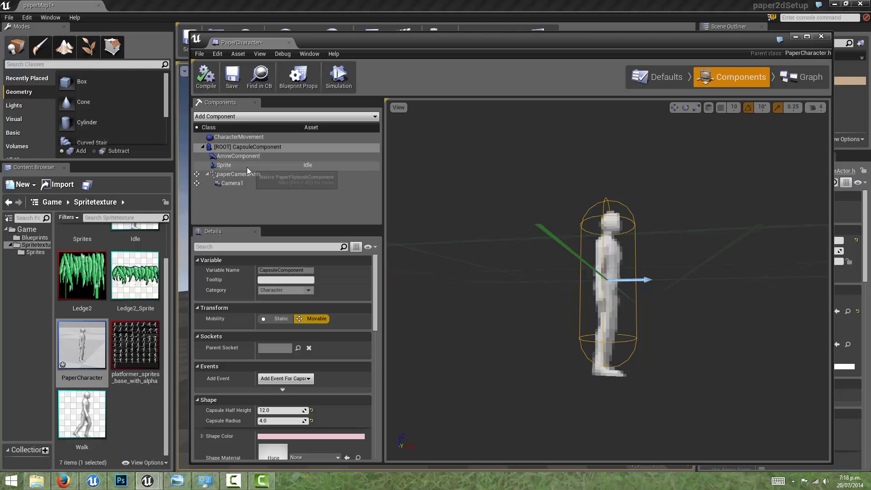
left_click(226, 165)
left_click_drag(610, 254, 609, 257)
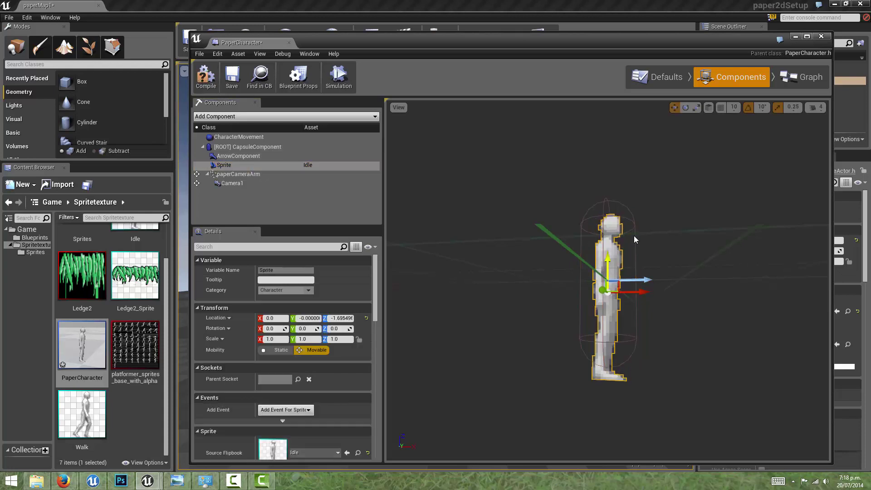
left_click(232, 81)
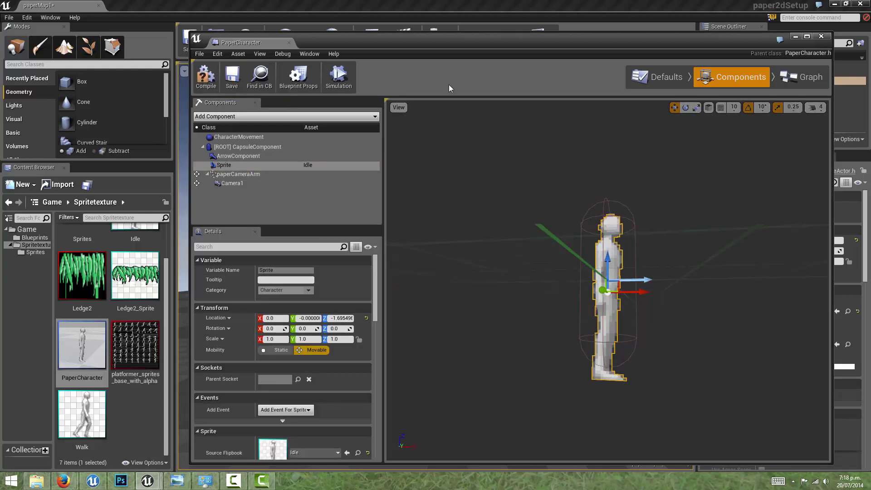
left_click(821, 36)
Step: Play-test the level with the further lowered sprite, walking the character both ways on the ledge
left_click(510, 45)
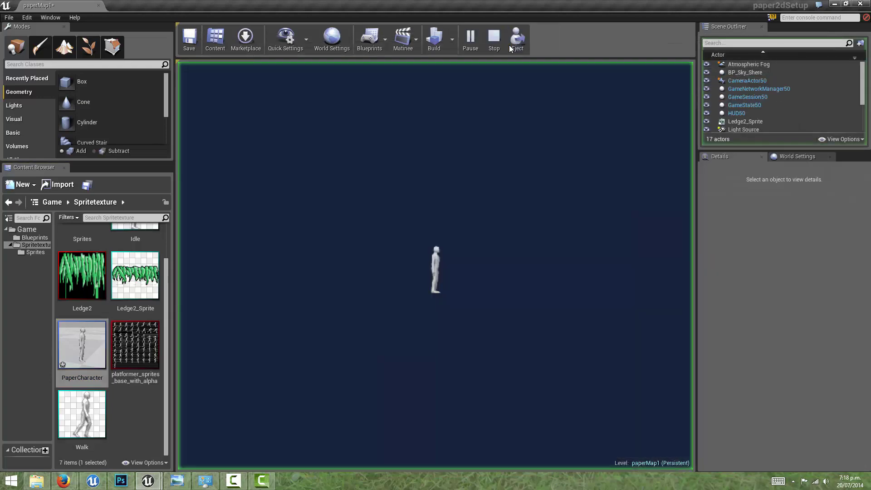
left_click(522, 146)
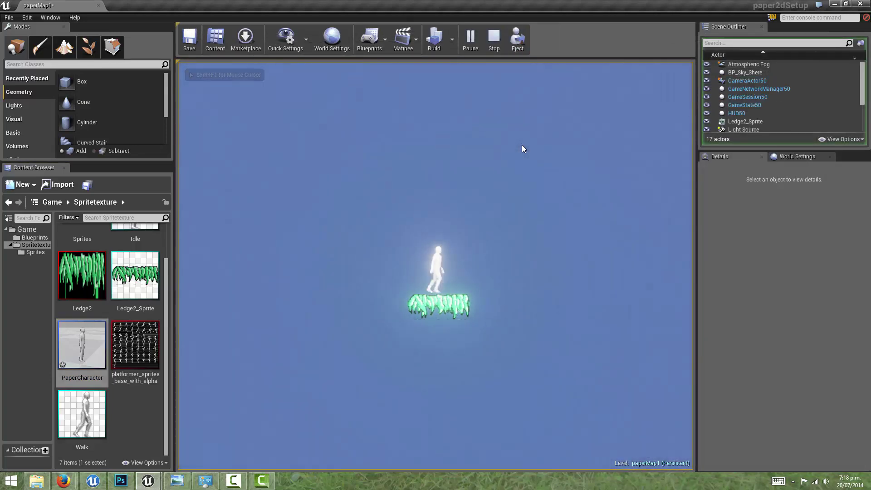
key("a")
key("d")
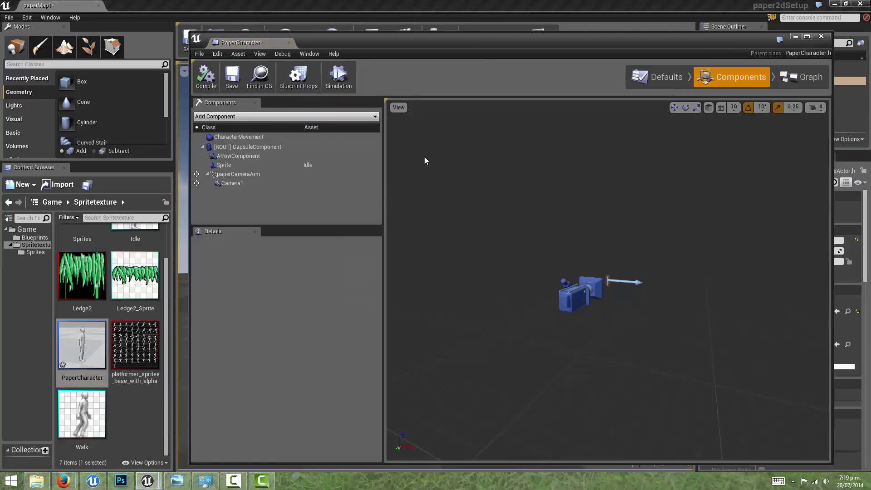
Step: Switch PaperCharacter's Camera1 component to the Perspective projection mode, compile and close the blueprint
left_click(238, 174)
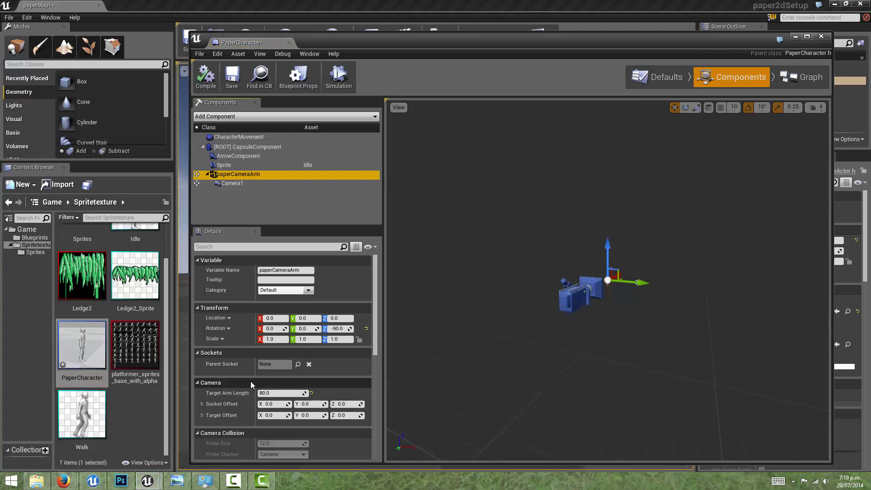
scroll(243, 336, "down", 3)
left_click(245, 183)
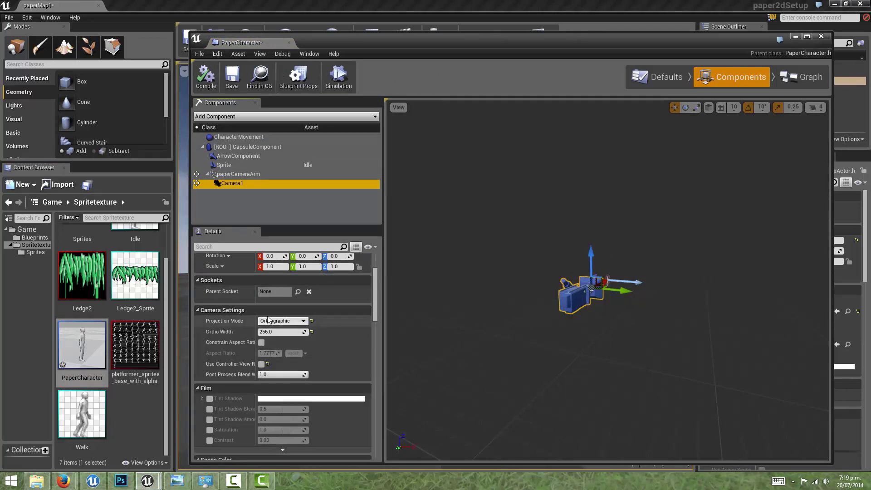
left_click(270, 321)
left_click(271, 328)
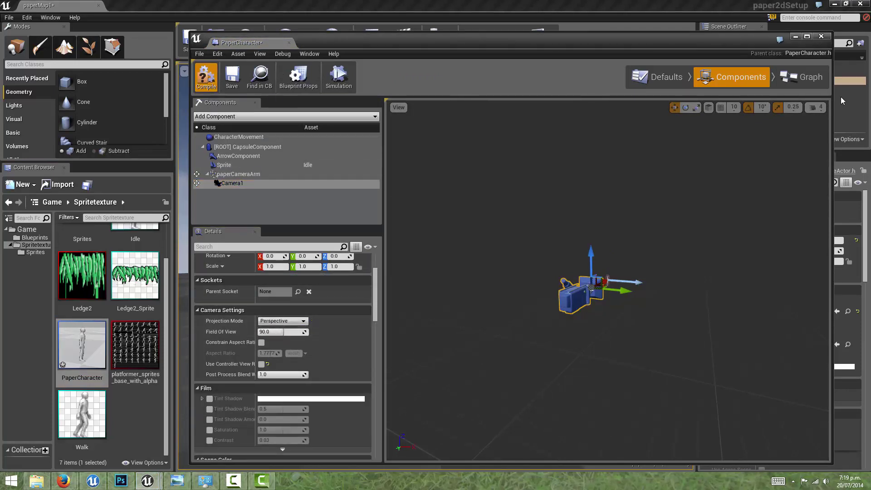
left_click(821, 35)
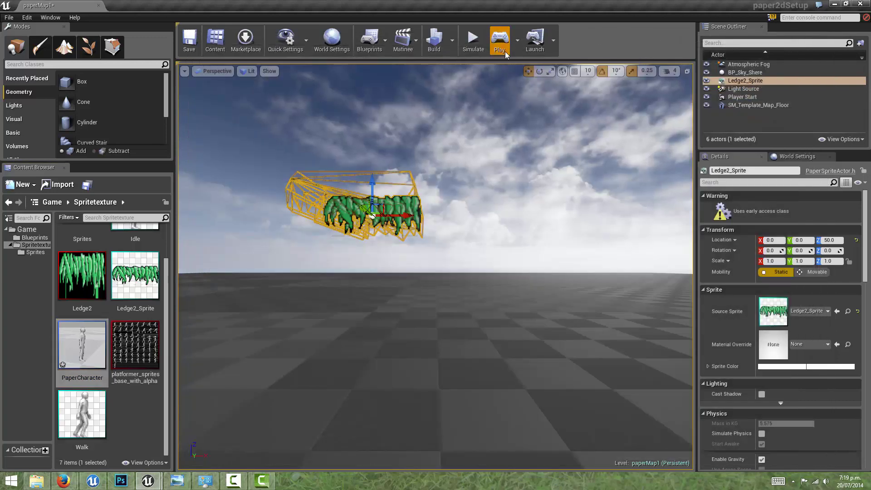
Step: Play-test the level with the perspective camera, walking and jumping on and around the ledge, and end the session
left_click(501, 42)
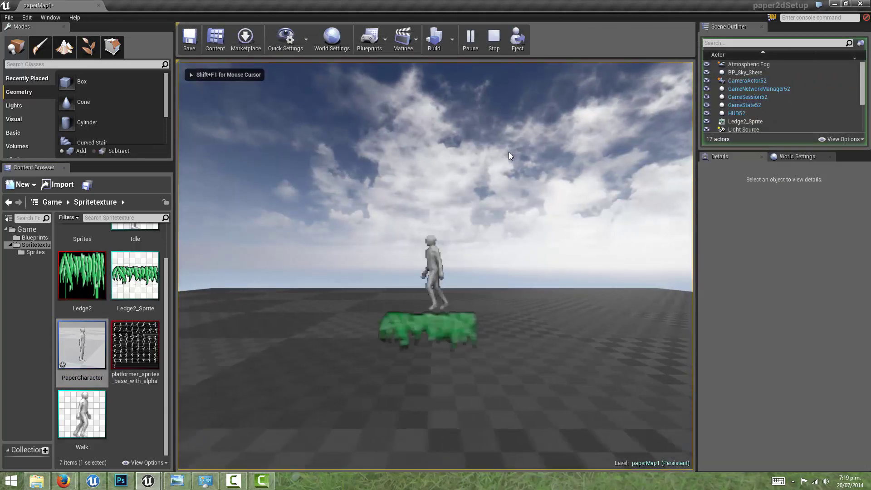
key("a")
key("d")
key("space")
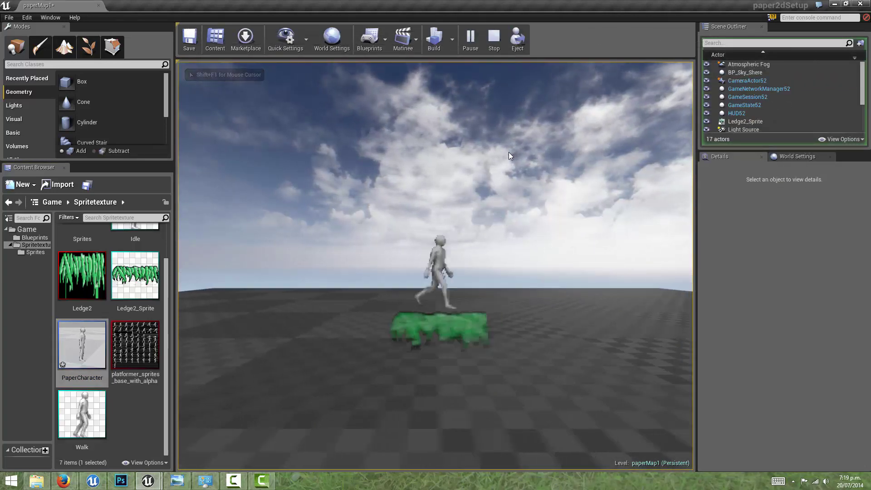
key("a")
key("space")
key("d")
key("a")
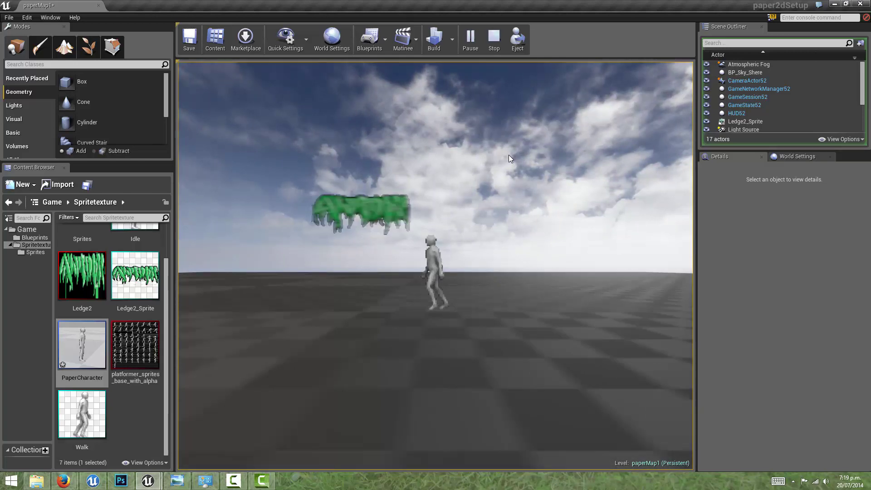
key("d")
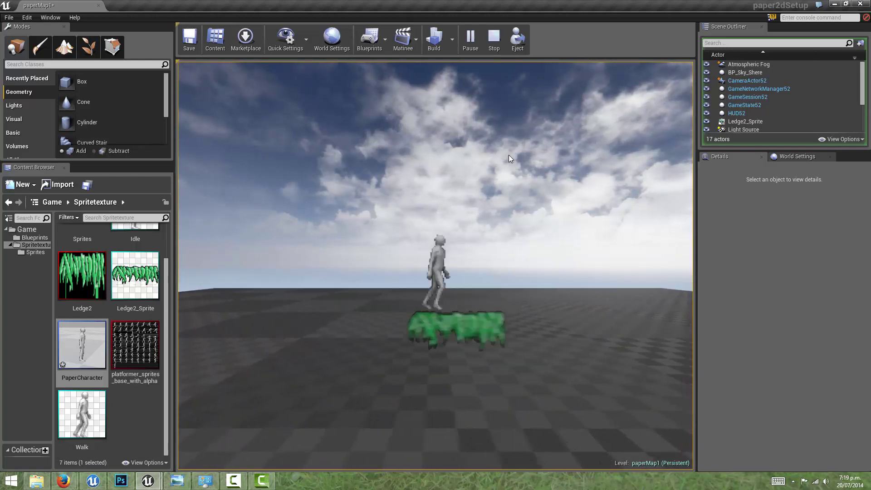
key("a")
key("d")
key("a")
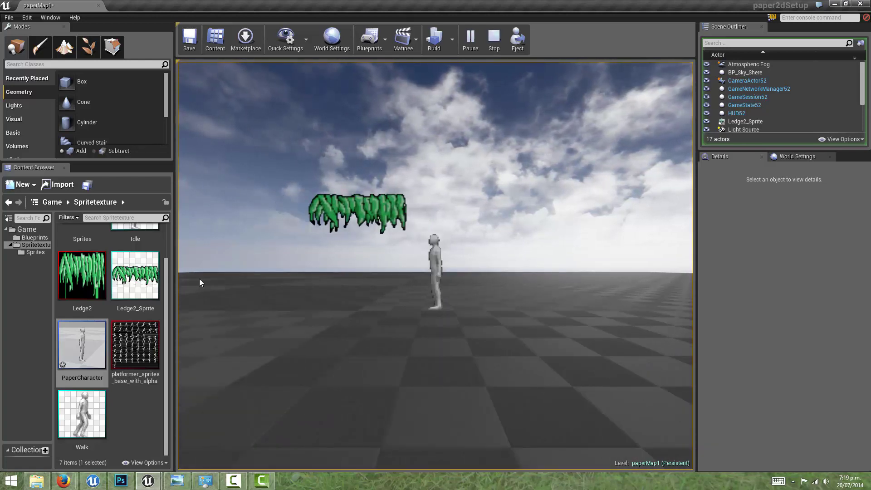
key("Escape")
Step: Open PaperCharacter's components and examine the CharacterMovement settings
double_click(82, 345)
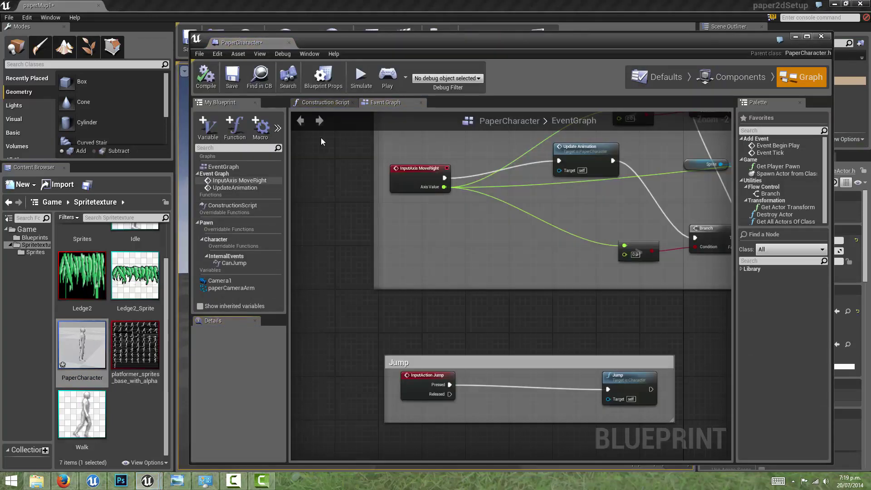
left_click(733, 76)
left_click(241, 138)
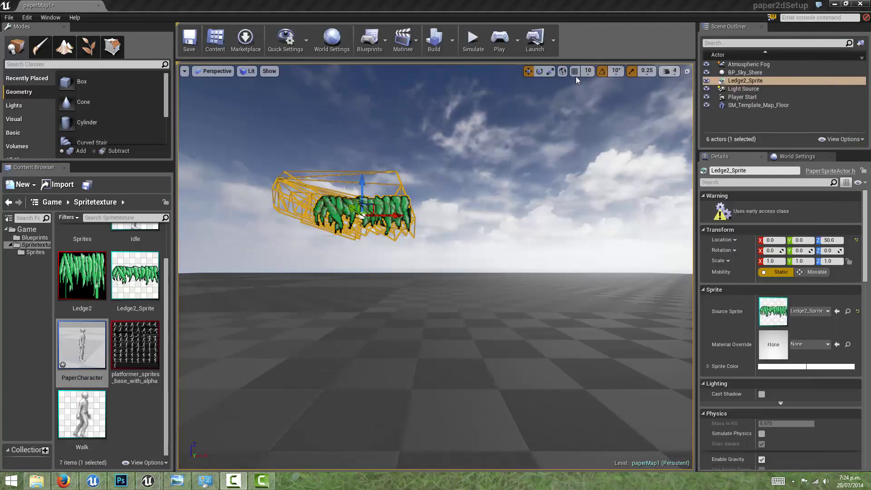
Step: Play-test how the character steps and jumps onto the ledge from the floor, and end the session
left_click(498, 44)
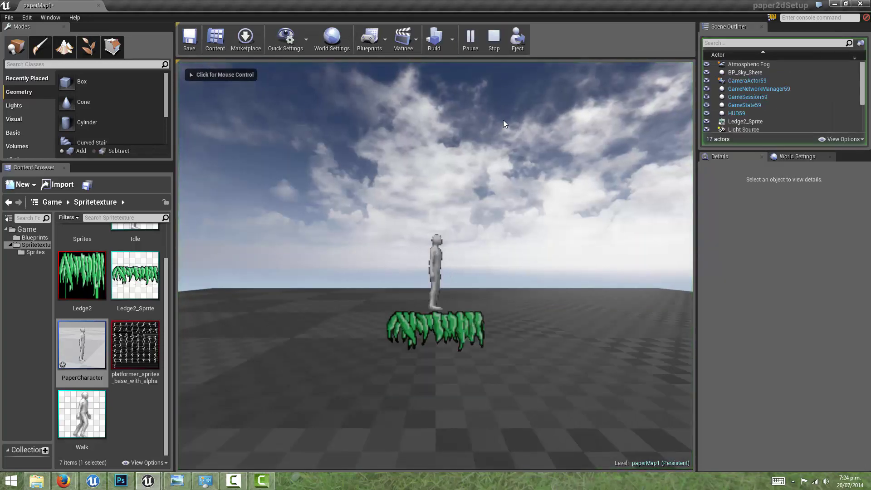
key("d")
key("a")
key("space")
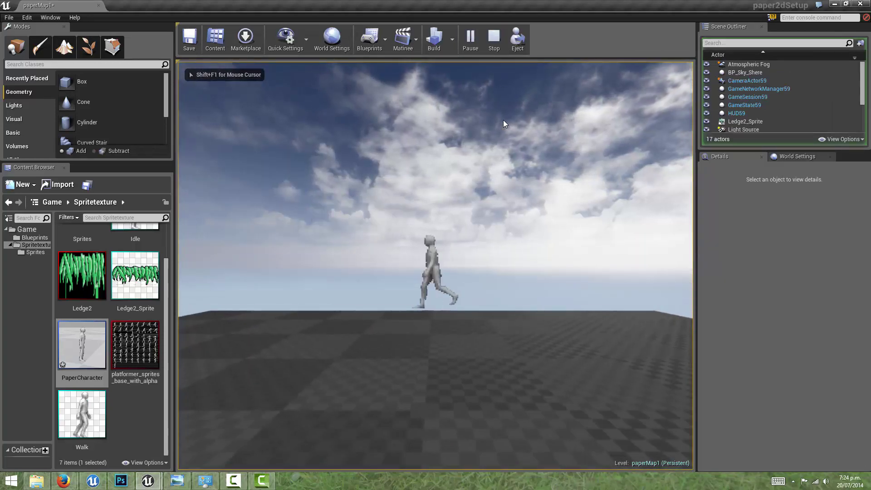
key("Right")
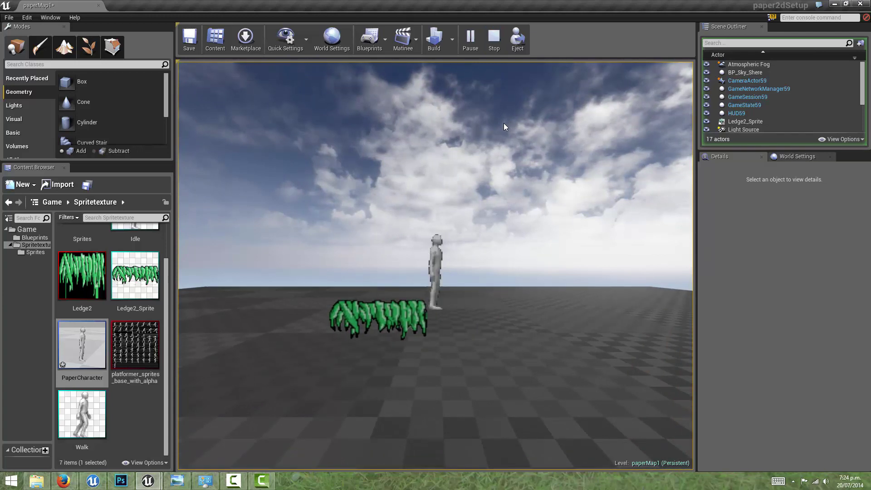
key("d")
key("a")
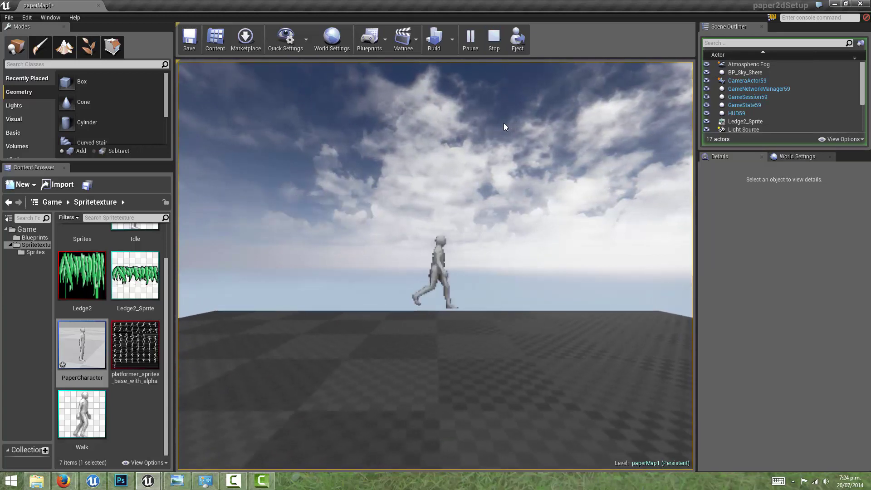
key("d")
key("space")
key("a")
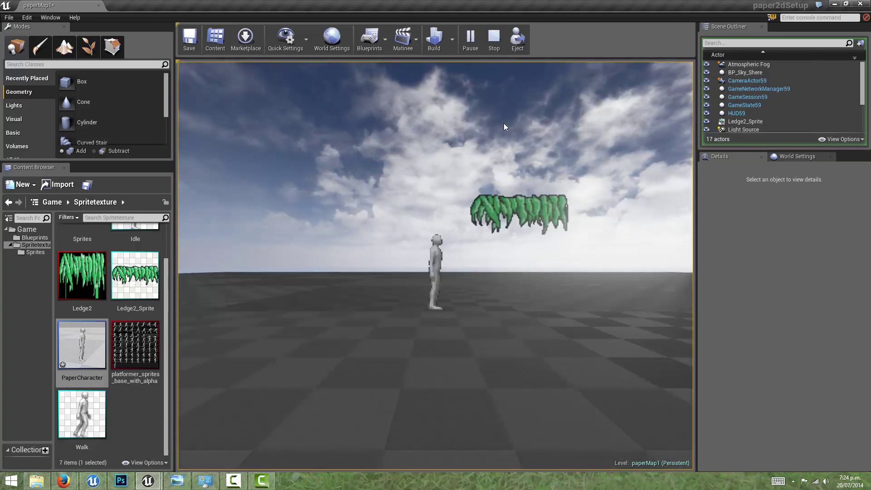
key("space")
key("d")
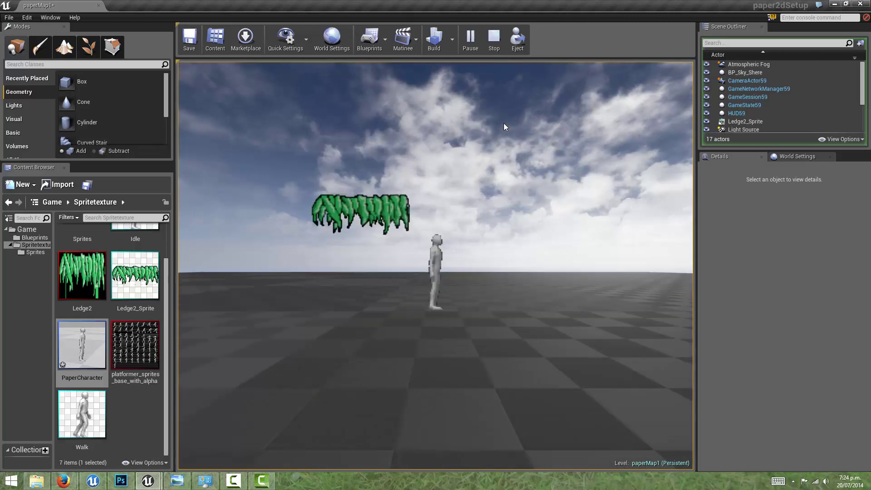
key("Escape")
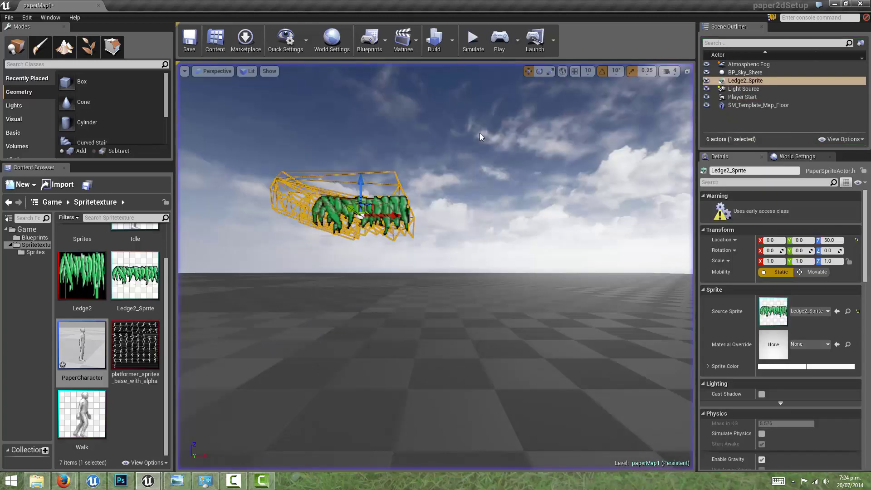
Step: Set the Max Step Height of PaperCharacter's CharacterMovement component to 1, compile and close the blueprint
double_click(91, 354)
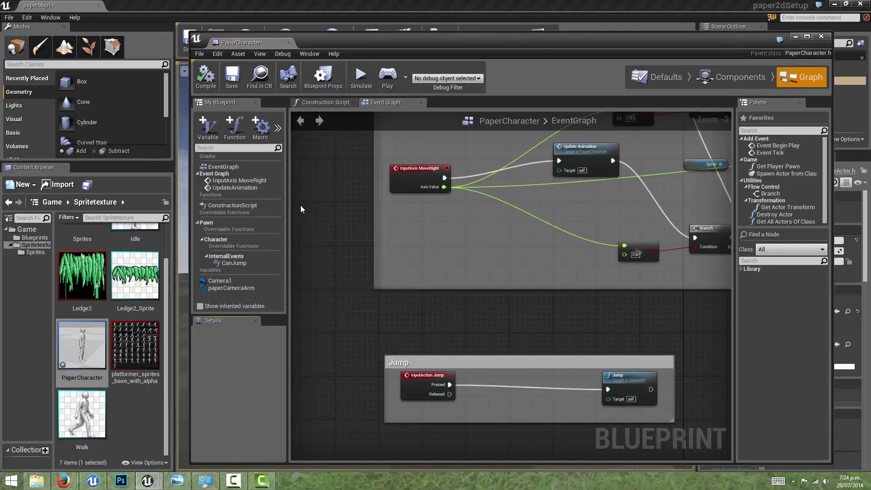
left_click(724, 85)
left_click(231, 137)
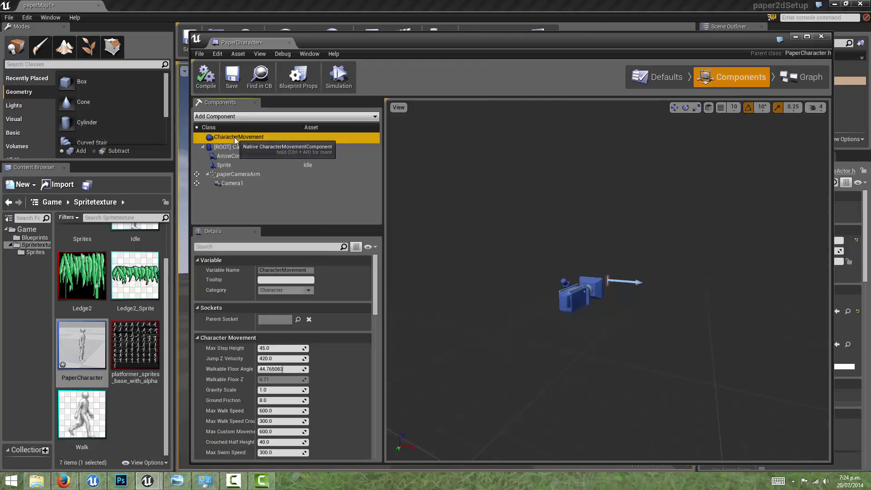
left_click_drag(374, 280, 375, 291)
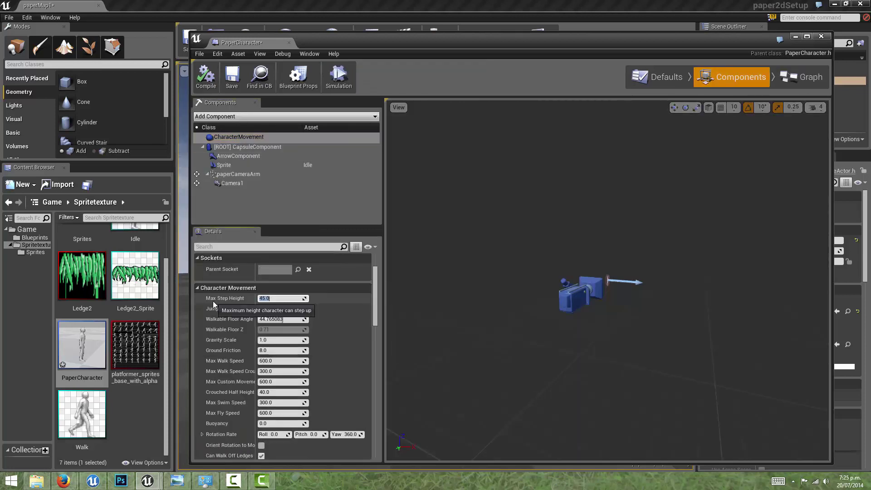
left_click(236, 299)
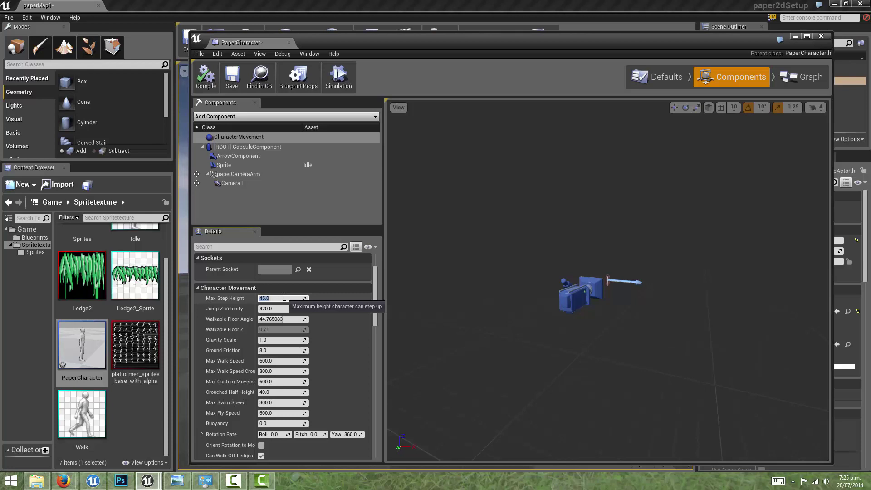
key("Return")
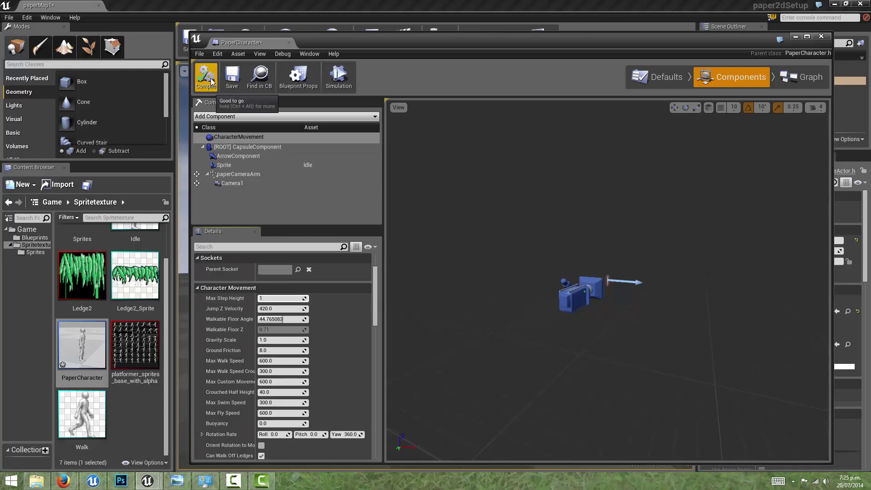
left_click(212, 81)
left_click(820, 36)
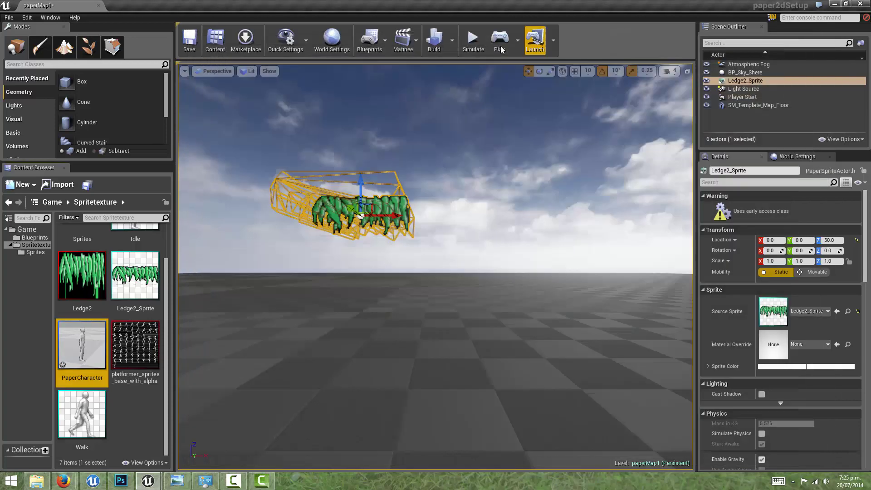
Step: Play-test the level, jumping the character off the ledge in both directions and around it
left_click(499, 41)
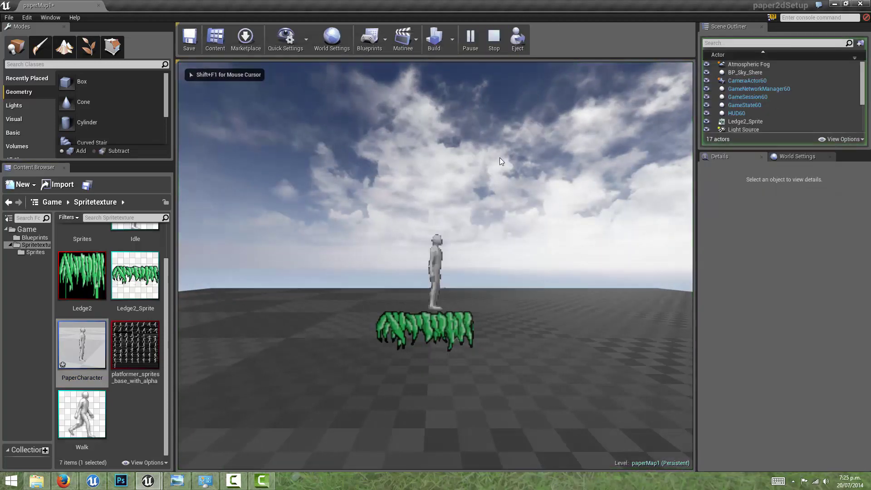
key("space")
key("a")
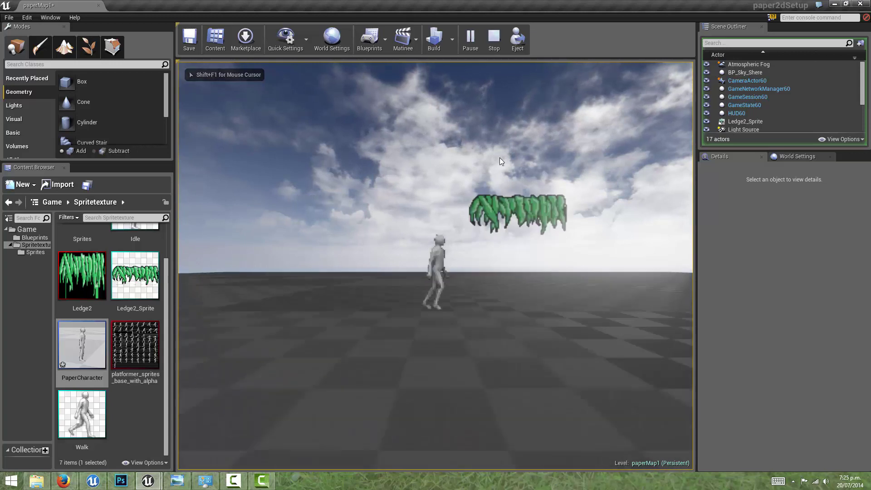
key("space")
key("a")
key("d")
key("space")
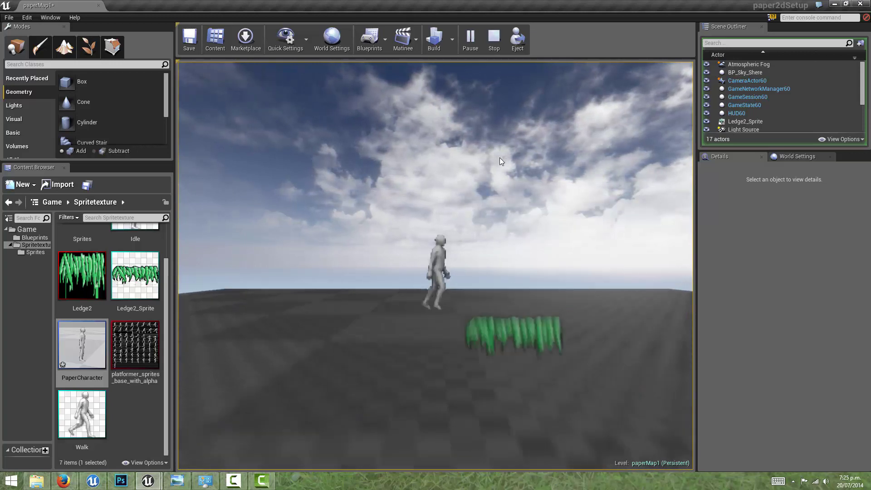
key("a")
key("d")
key("space")
key("d")
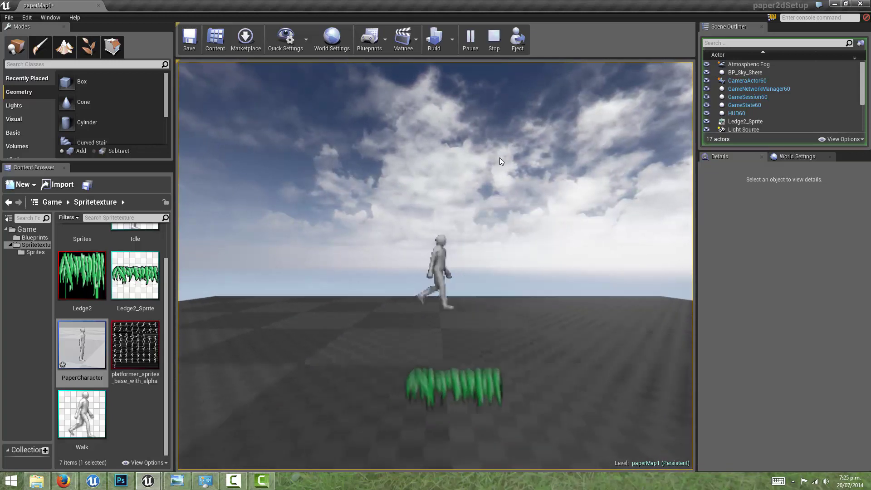
key("d")
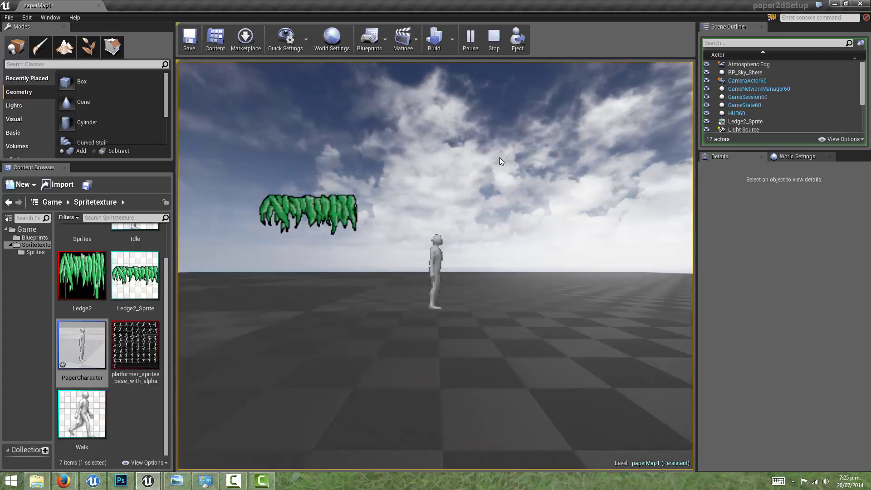
Step: Walk the character back and forth on the floor beneath the ledge's edge to check its movement, and end the session
key("a")
key("d")
key("a")
key("d")
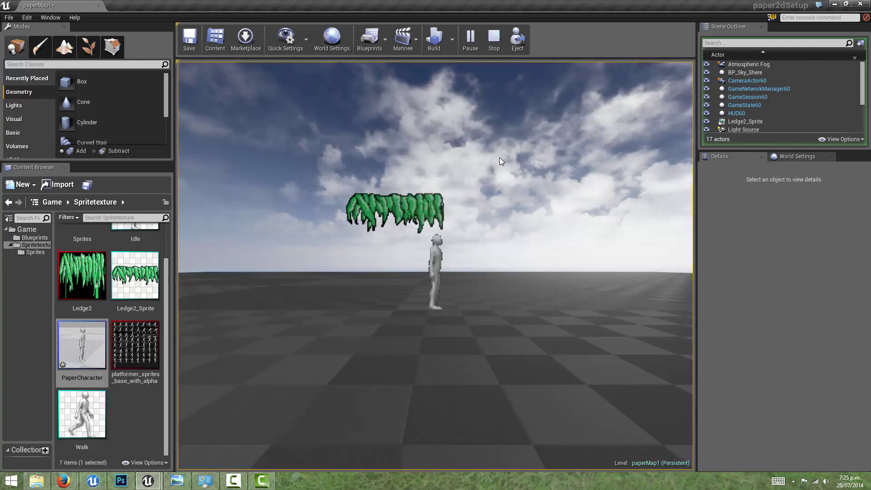
key("a")
key("d")
key("a")
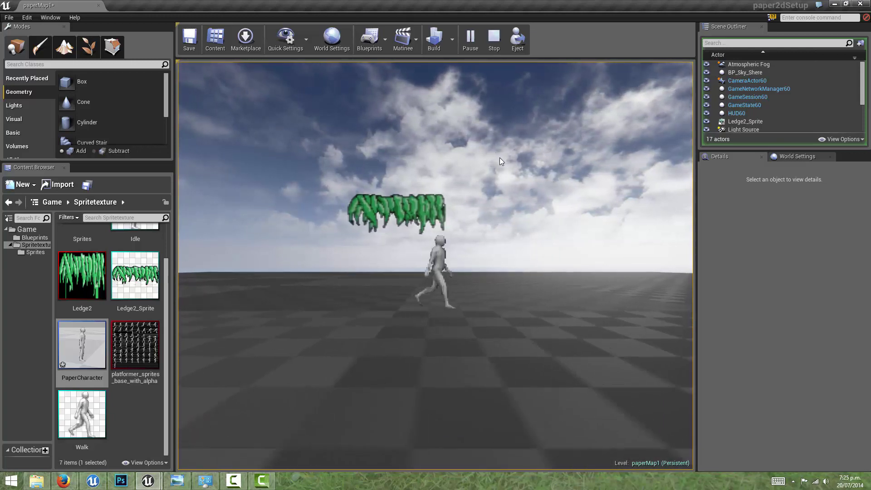
key("d")
key("a")
key("d")
key("a")
key("d")
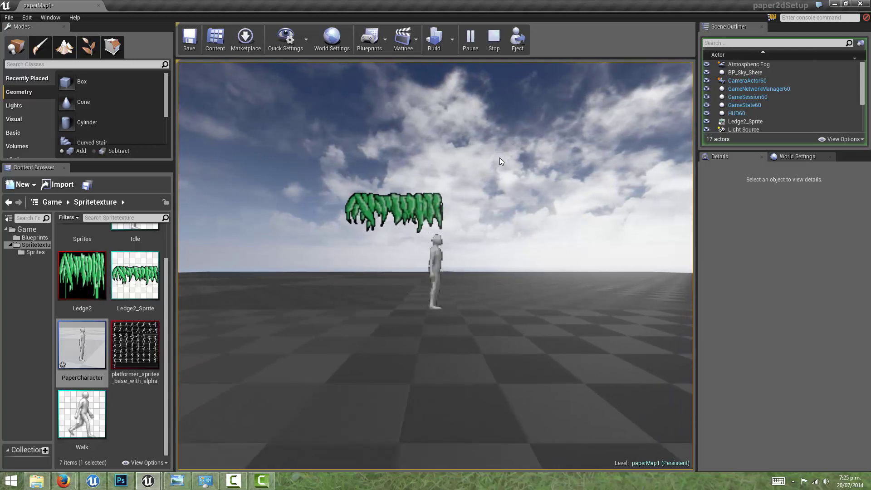
key("a")
key("d")
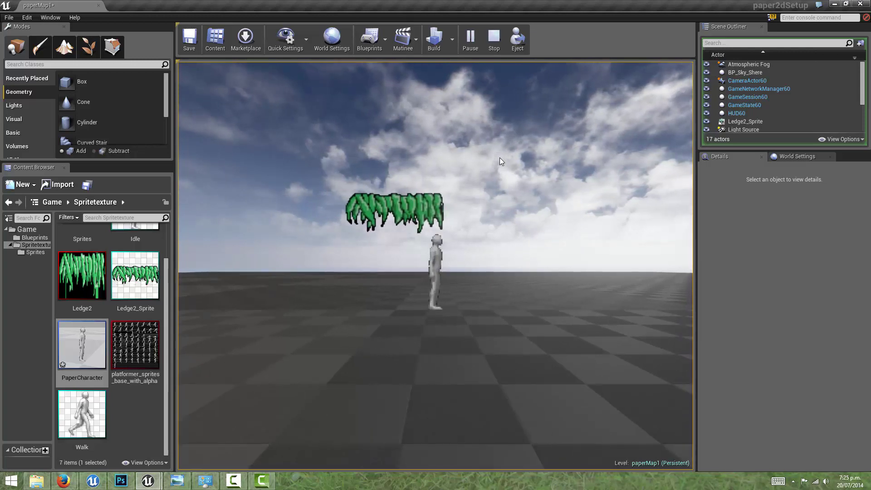
key("a")
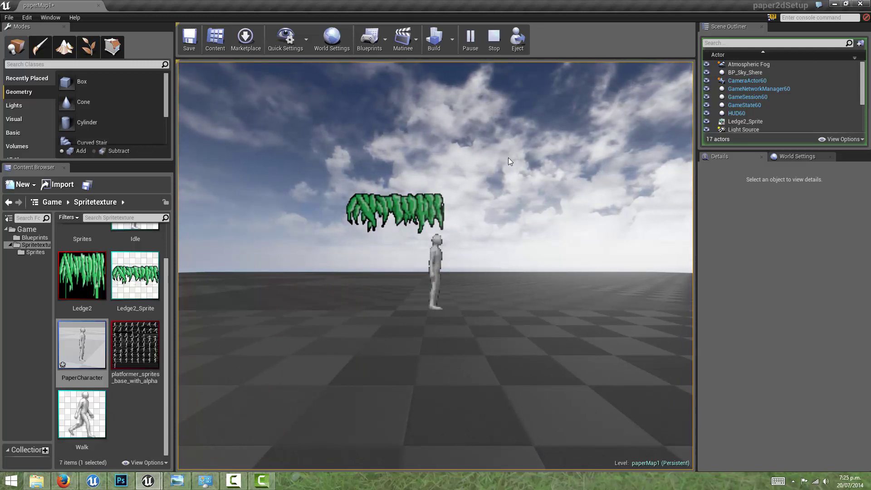
key("Escape")
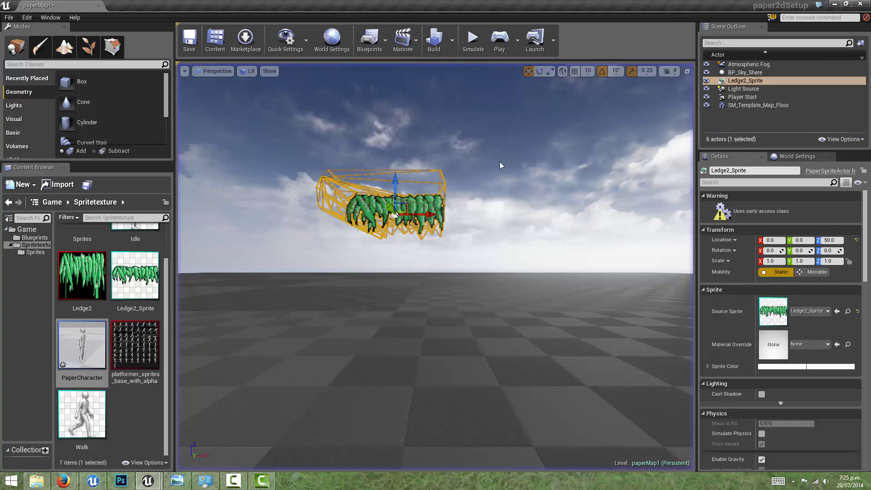
Step: Enable Constrain to Plane with a plane constraint normal of Y -1.0 on PaperCharacter's CharacterMovement, compile and close the blueprint
double_click(82, 345)
left_click(735, 77)
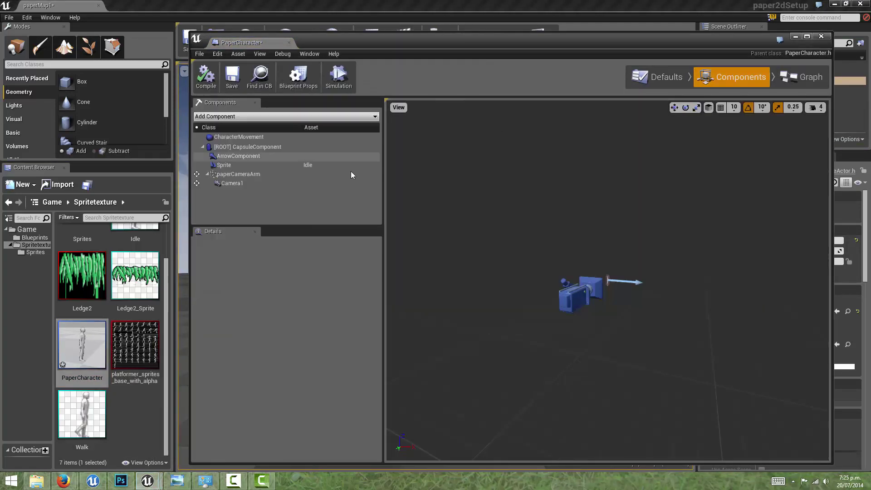
left_click(239, 137)
left_click_drag(375, 299, 385, 416)
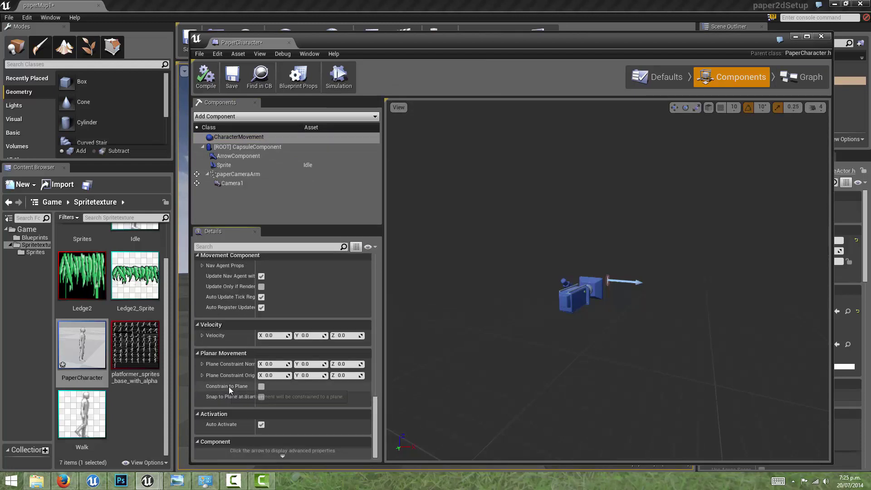
left_click(262, 387)
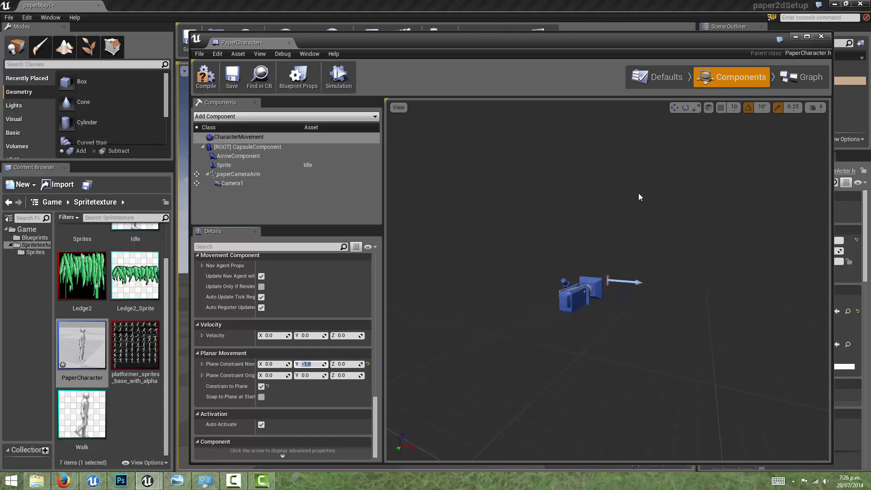
left_click(211, 79)
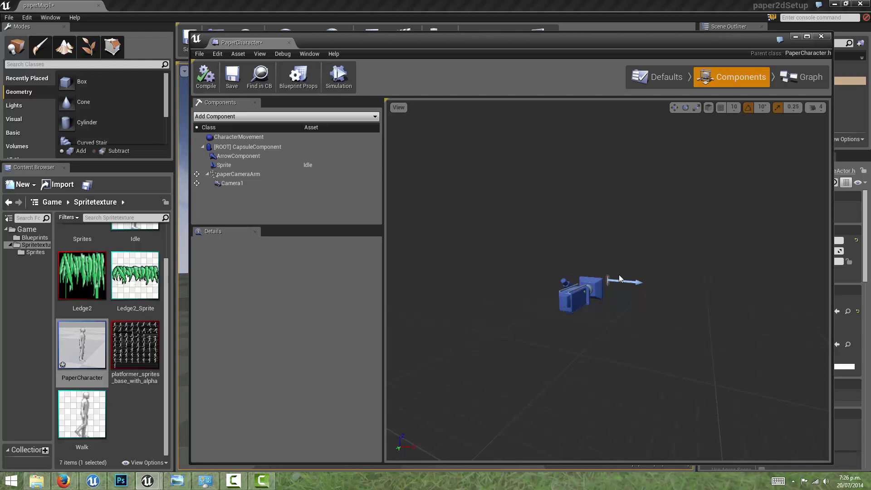
left_click(822, 37)
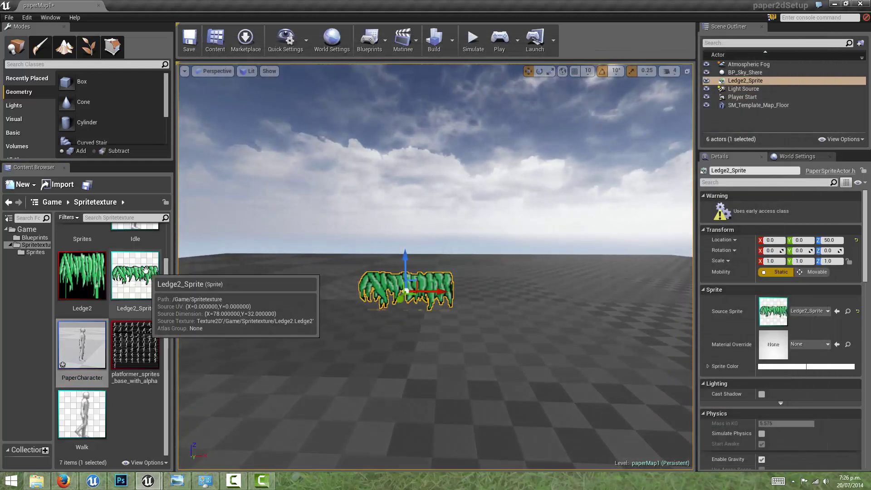
Step: Place four more Ledge2_Sprite ledges in the level around the existing one
left_click_drag(135, 278, 503, 290)
left_click_drag(135, 279, 312, 286)
scroll(313, 287, "down", 2)
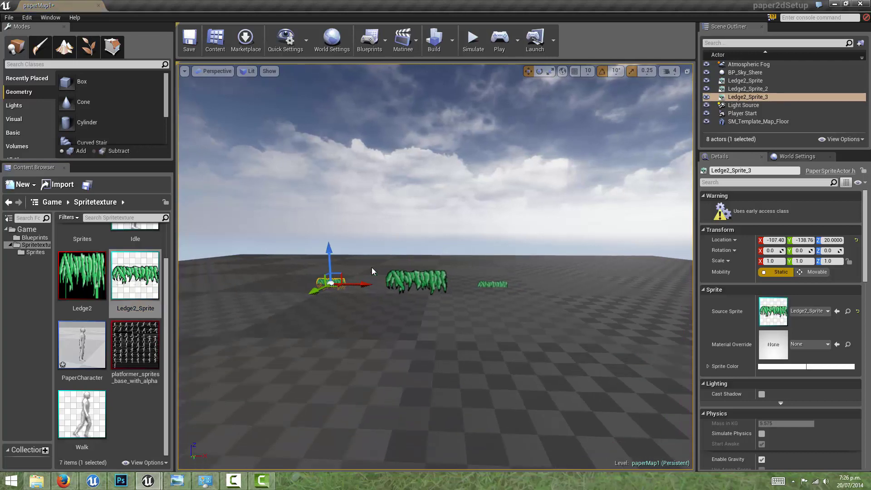
left_click_drag(135, 278, 522, 280)
left_click_drag(525, 251, 584, 263, "alt")
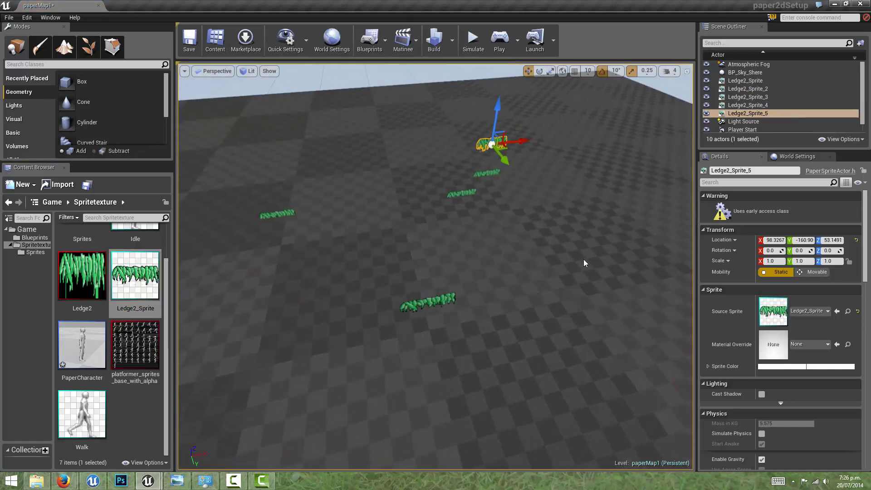
Step: Set the Y location of Ledge2_Sprite_3 and Ledge2_Sprite_2 to 0
left_click(274, 213)
left_click(808, 241)
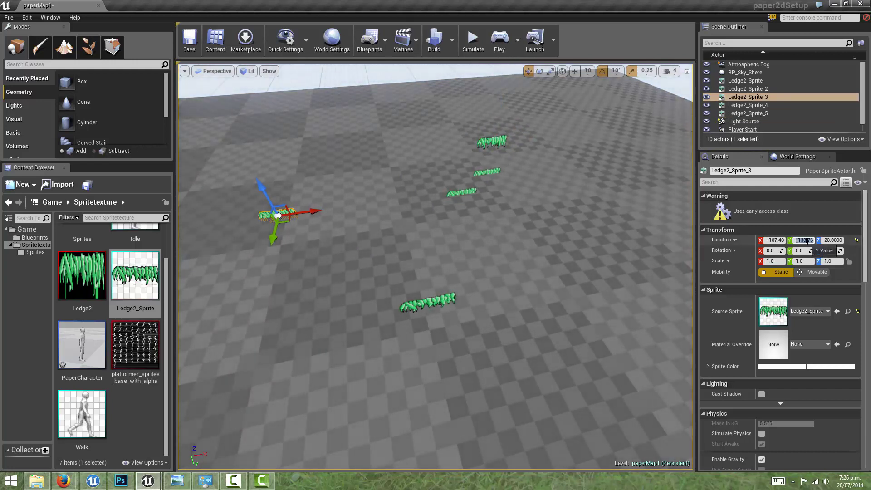
type("0")
key("Return")
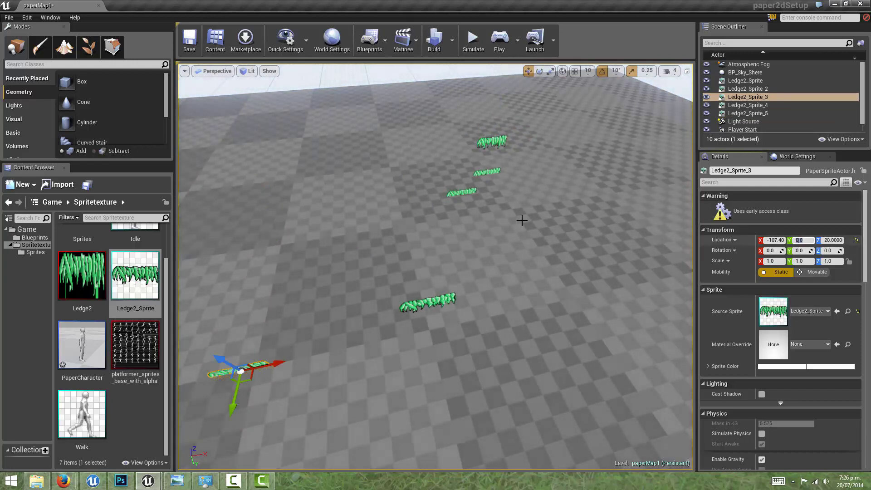
left_click(463, 193)
left_click(805, 240)
type("0")
key("Return")
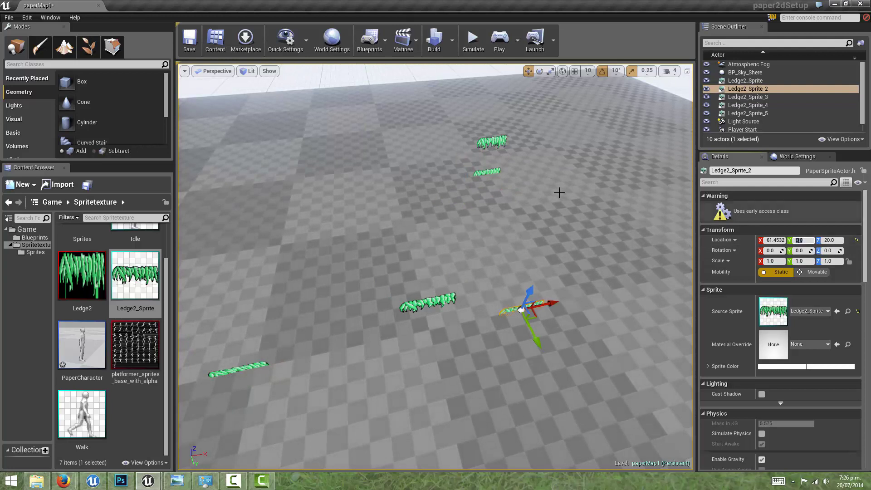
Step: Set the Y location of Ledge2_Sprite_4 and Ledge2_Sprite_5 to 0
left_click(491, 172)
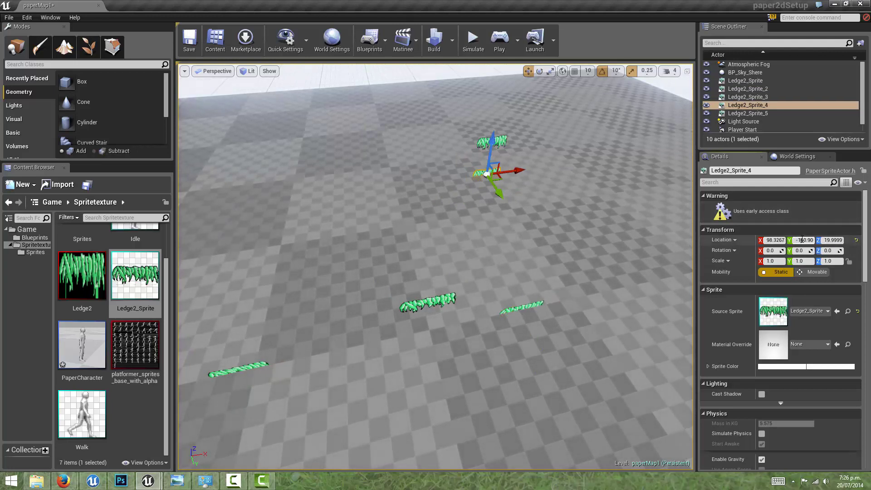
left_click_drag(802, 240, 830, 240)
left_click(491, 142)
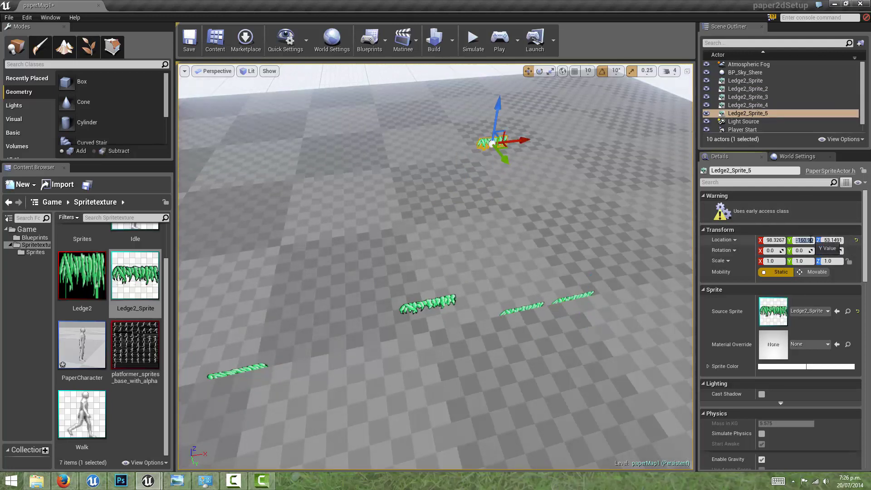
type("0")
key("Return")
Step: Scale Ledge2_Sprite_5 uniformly to 2.25
scroll(572, 225, "down", 5)
left_click_drag(570, 219, 562, 195, "alt")
key("space")
key("space")
left_click_drag(523, 276, 556, 275)
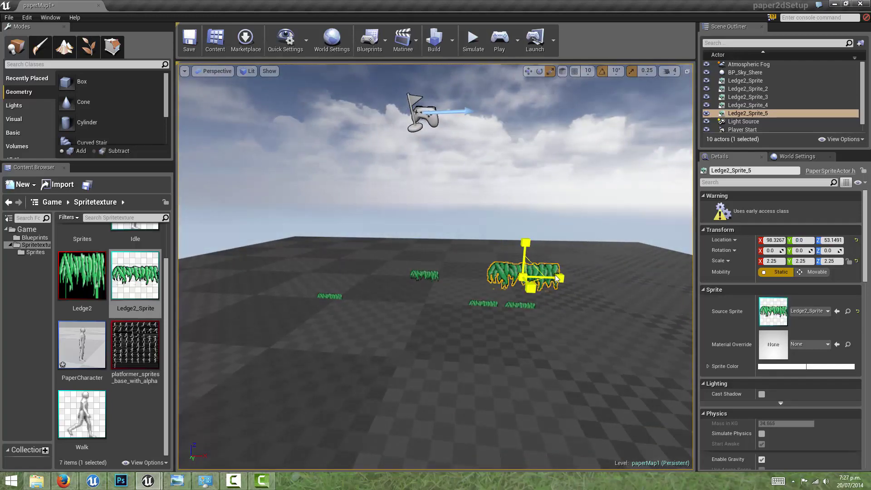
Step: Raise Ledge2_Sprite_2 to about X 51, Z 54, and move Ledge2_Sprite_4 up beyond the far side of the enlarged ledge
left_click(483, 303)
key("space")
left_click_drag(491, 297, 468, 283)
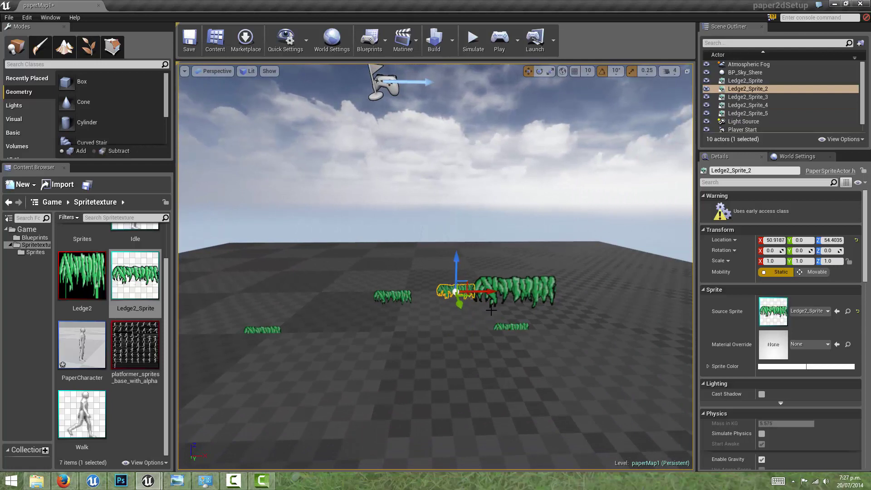
left_click(511, 325)
left_click_drag(513, 318, 599, 278)
Step: Scale the enlarged ledge, Ledge2_Sprite_5, uniformly to 1.75
left_click(545, 285)
key("space")
key("space")
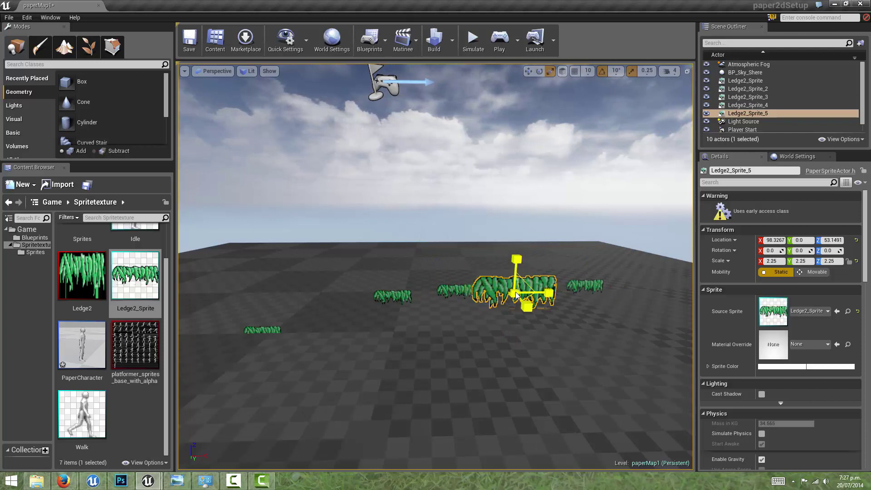
left_click_drag(505, 296, 337, 314)
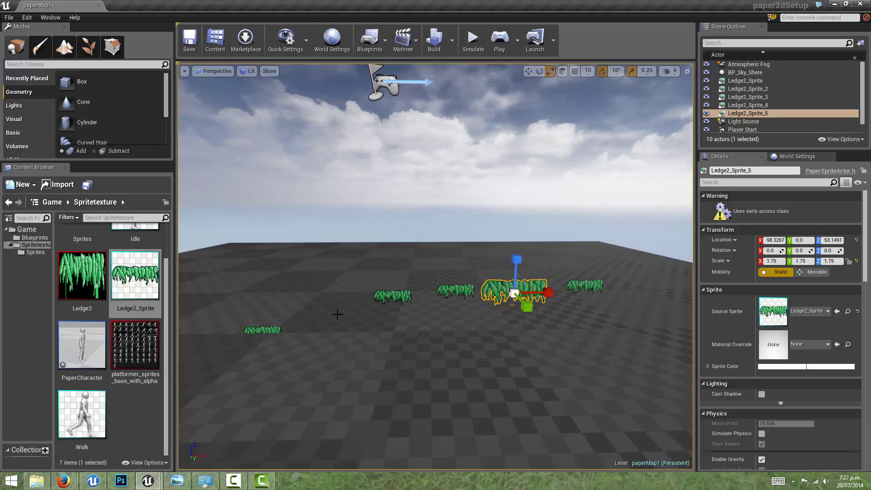
Step: Move Ledge2_Sprite_3 up beside the original ledge, to about X -42, Z 46
left_click(273, 330)
key("space")
left_click_drag(254, 324, 351, 294)
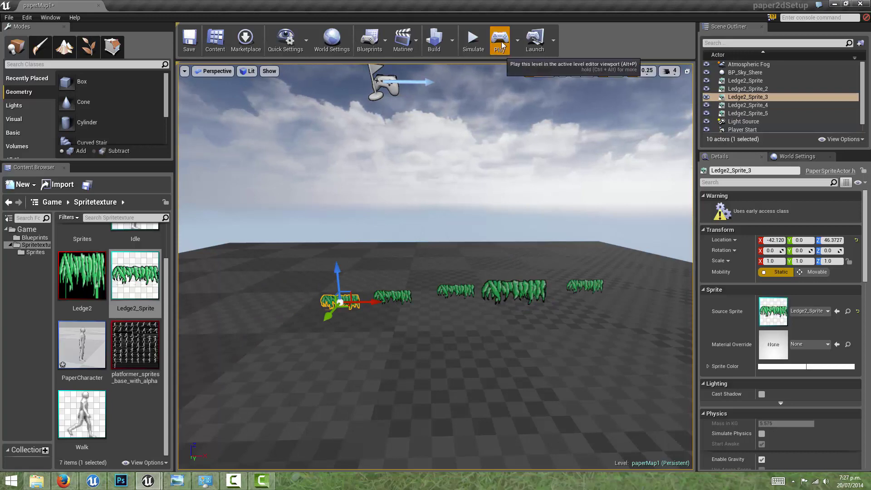
Step: Play-test walking and jumping between the row of ledges in both directions, and end the session
left_click(501, 41)
left_click(494, 108)
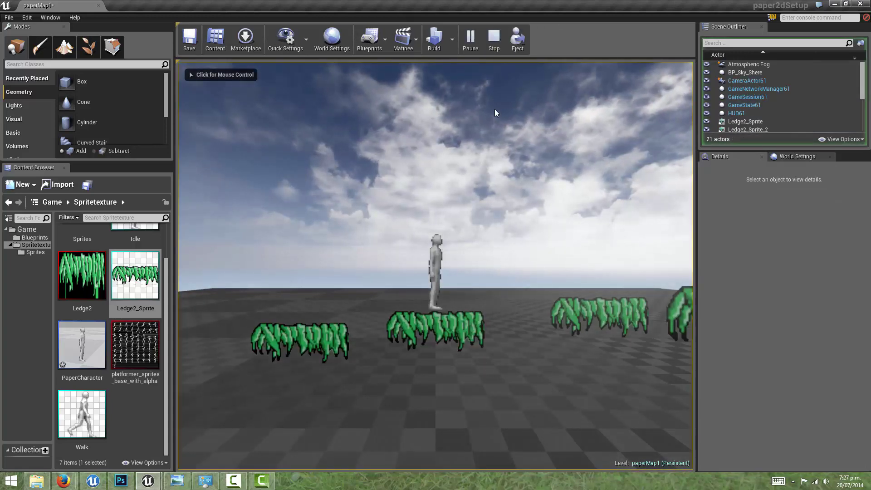
key("d")
key("space")
key("d")
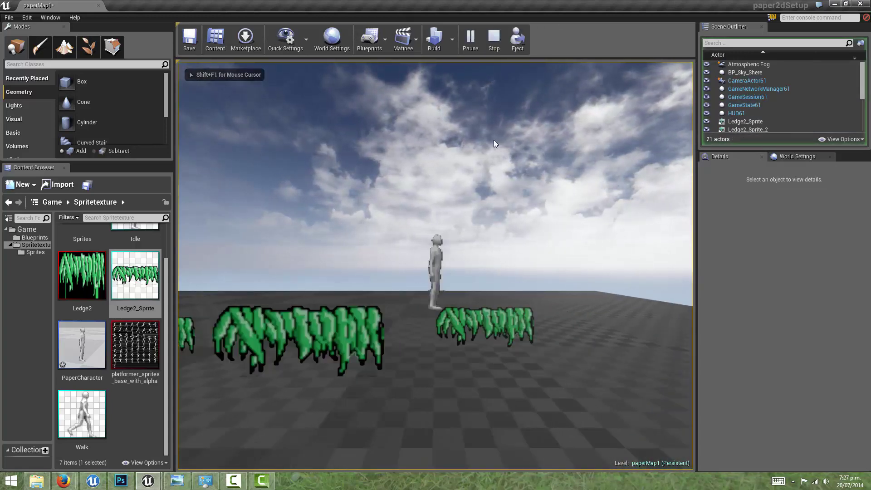
key("space")
key("a")
key("space")
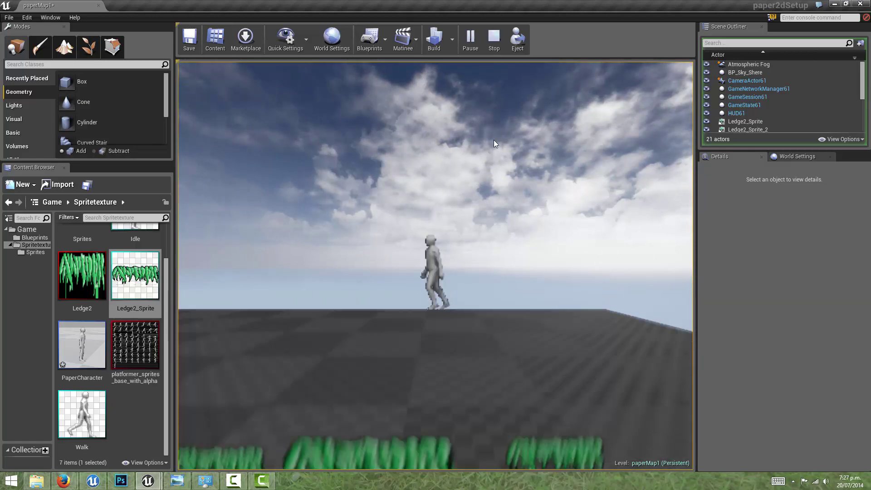
key("a")
key("d")
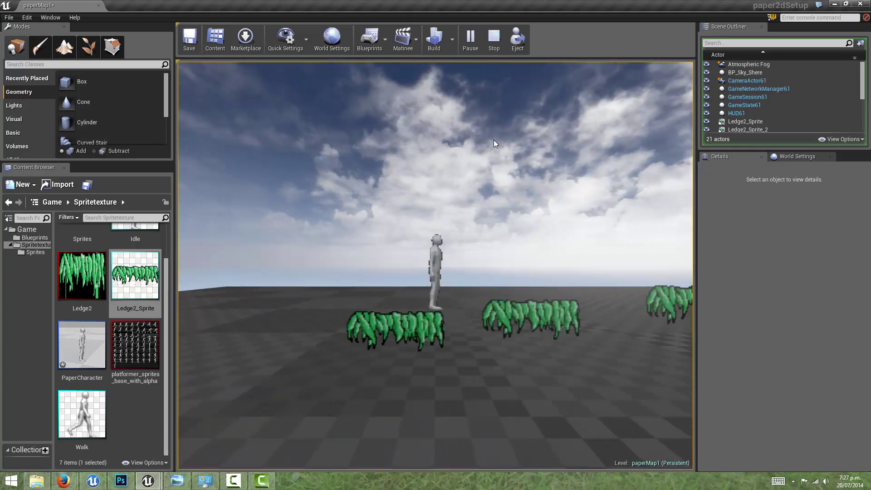
key("space")
key("d")
key("space")
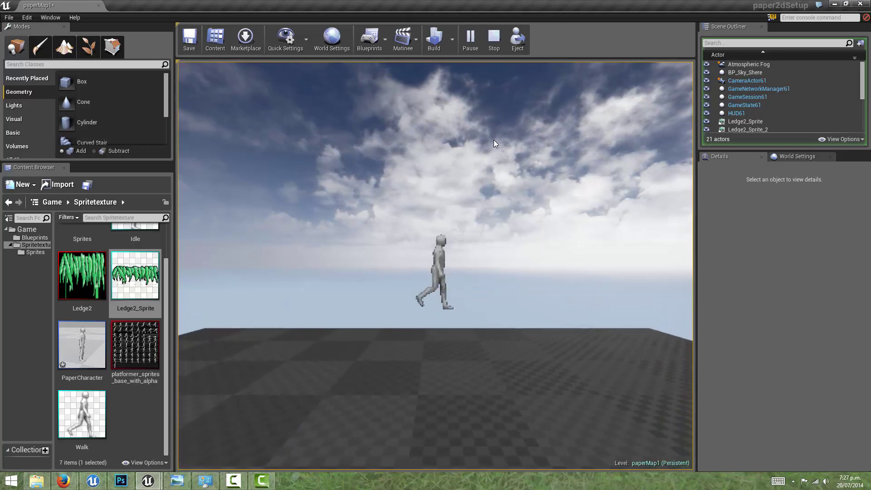
key("Escape")
Step: Set the Jump Z Velocity of PaperCharacter's CharacterMovement component to 100, compile the blueprint and close it
double_click(82, 345)
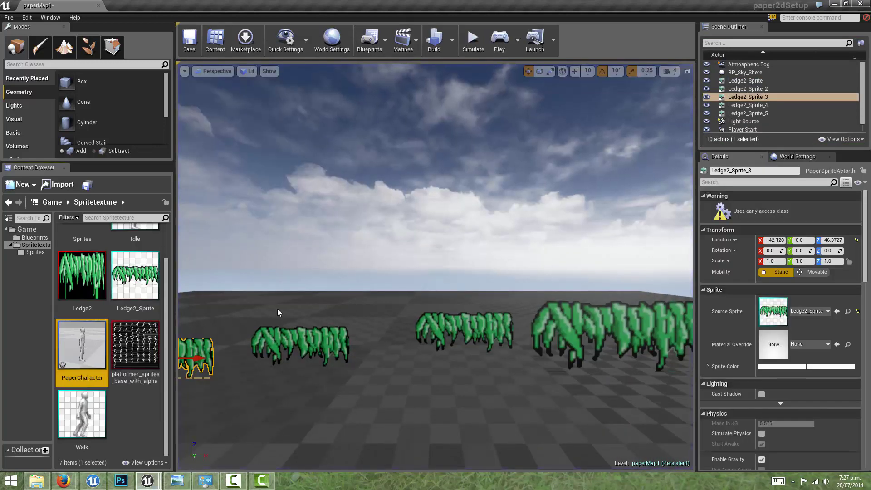
left_click(741, 77)
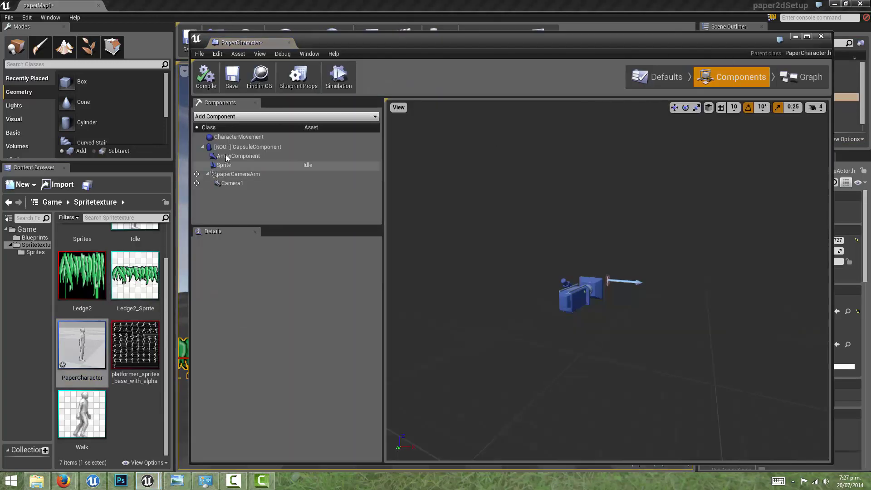
left_click(241, 137)
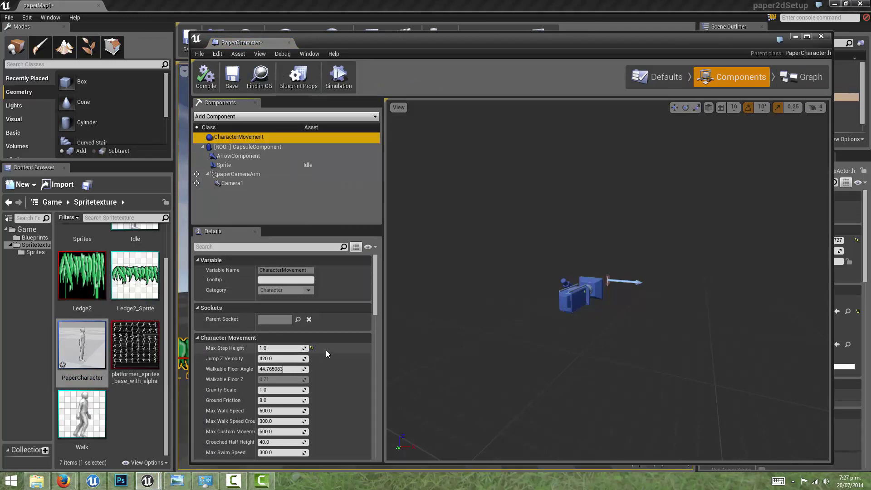
left_click(286, 344)
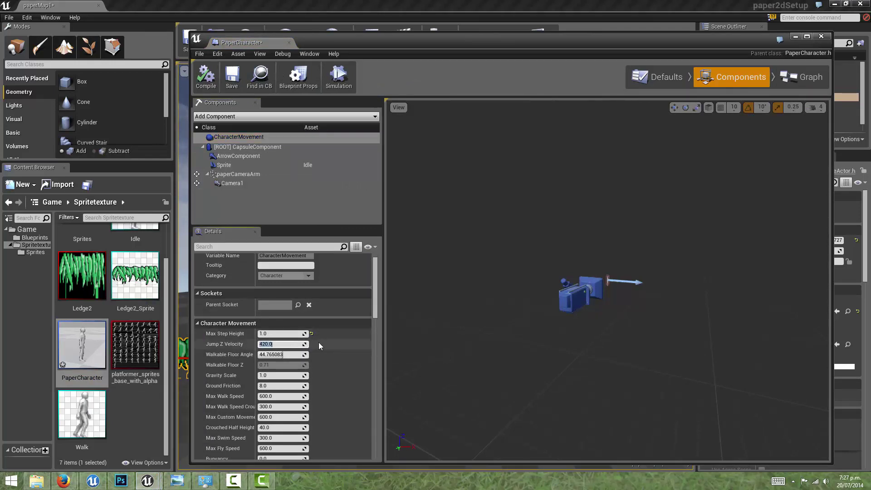
type("100")
key("Return")
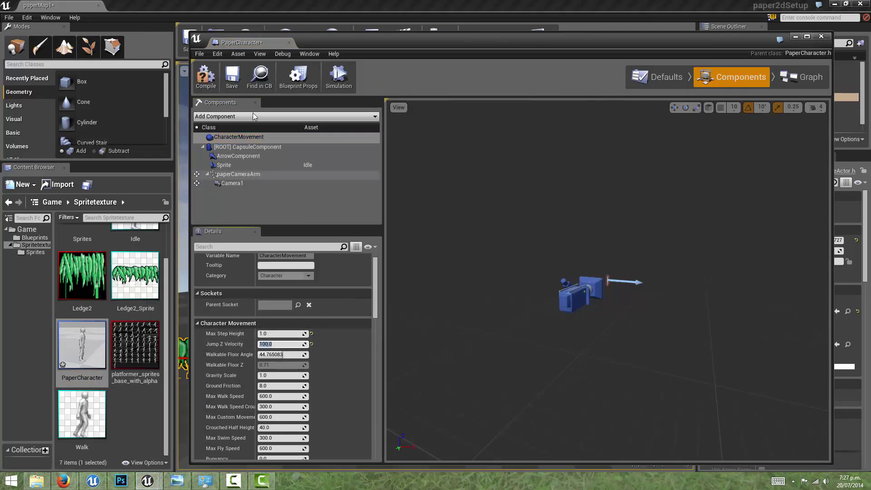
left_click(209, 85)
left_click(821, 36)
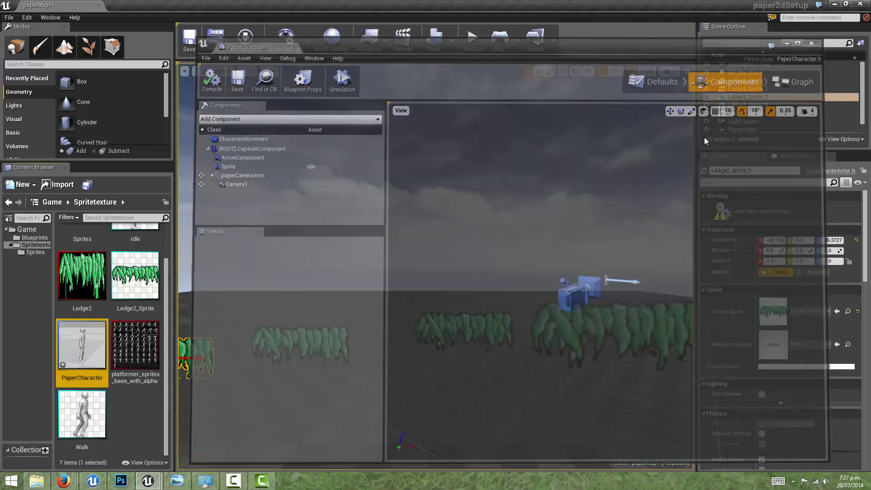
Step: Play-test the character's reduced jump height below the ledges and end the session
left_click(501, 40)
left_click(483, 174)
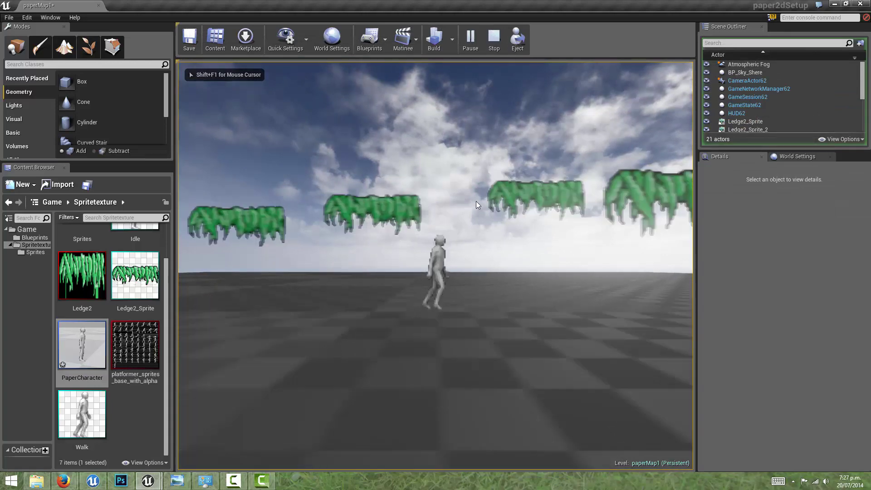
key("Escape")
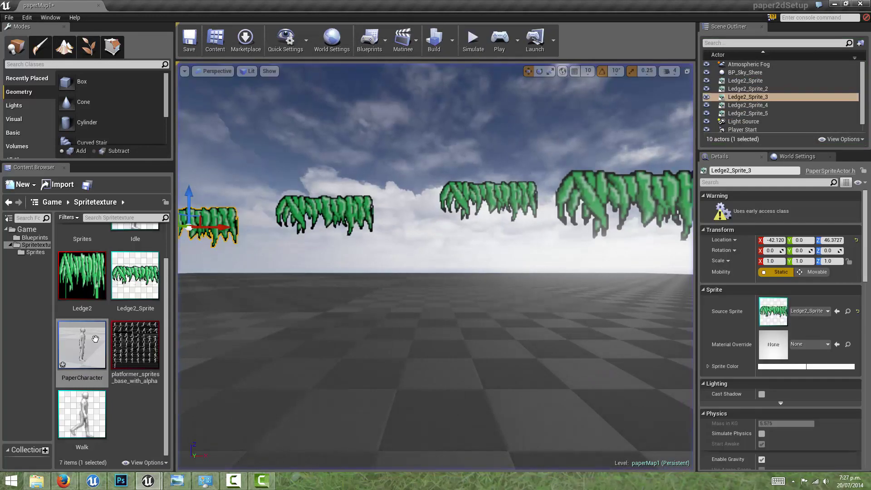
Step: Set the Jump Z Velocity of PaperCharacter's CharacterMovement component to 240, compile the blueprint and close it
double_click(82, 345)
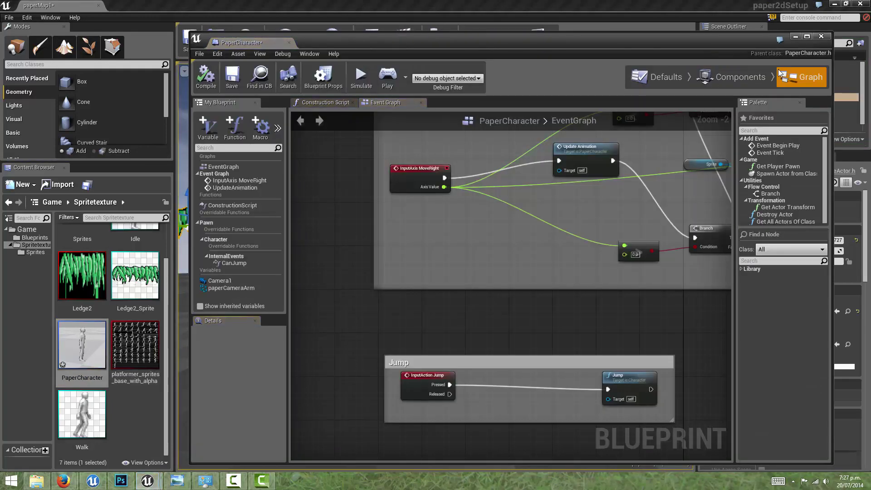
left_click(735, 77)
left_click(240, 137)
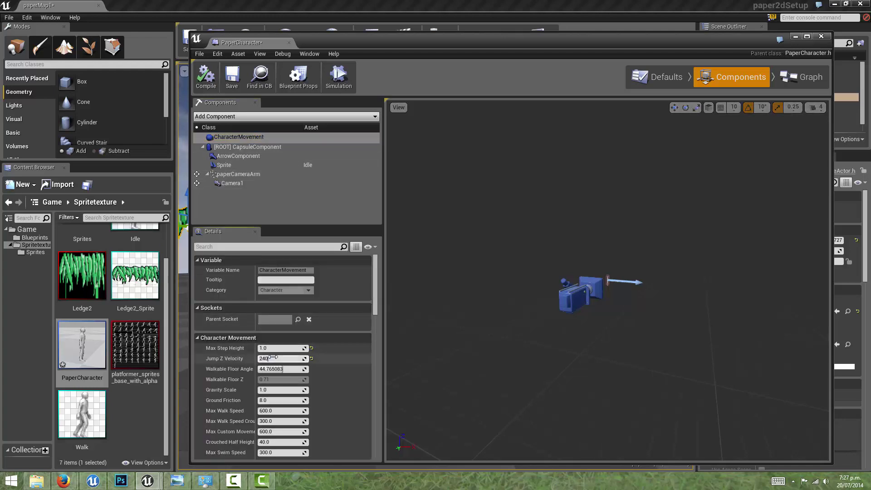
key("Return")
left_click(206, 77)
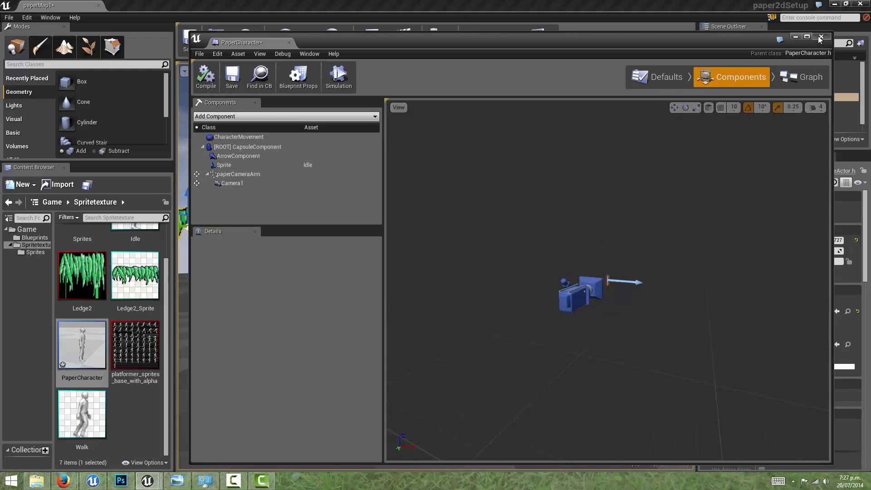
left_click(821, 36)
Step: Play-test walking and jumping around the ledges in two short sessions, checking the new jump height
left_click(505, 40)
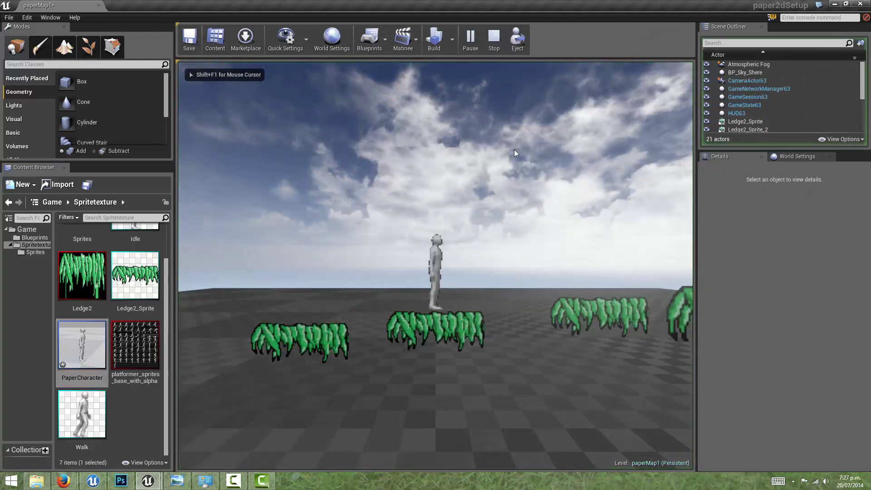
key("d")
key("d")
key("a")
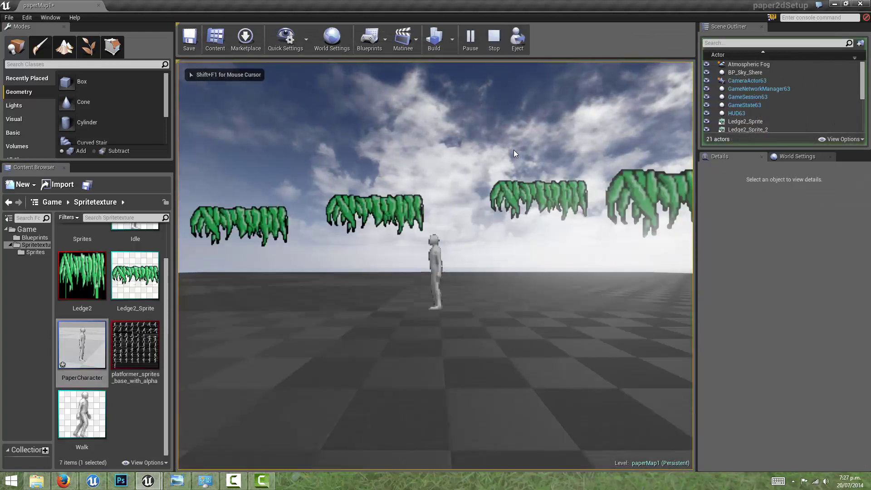
key("Escape")
left_click(510, 48)
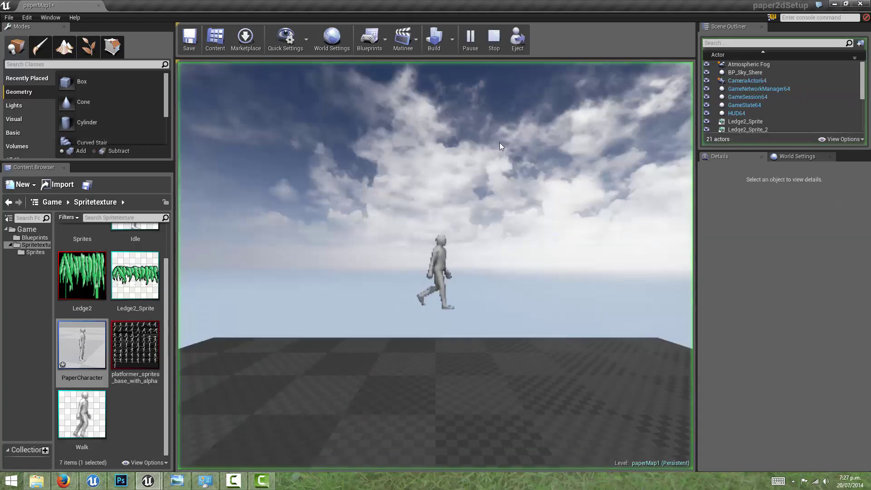
left_click(495, 155)
key("a")
key("d")
key("space")
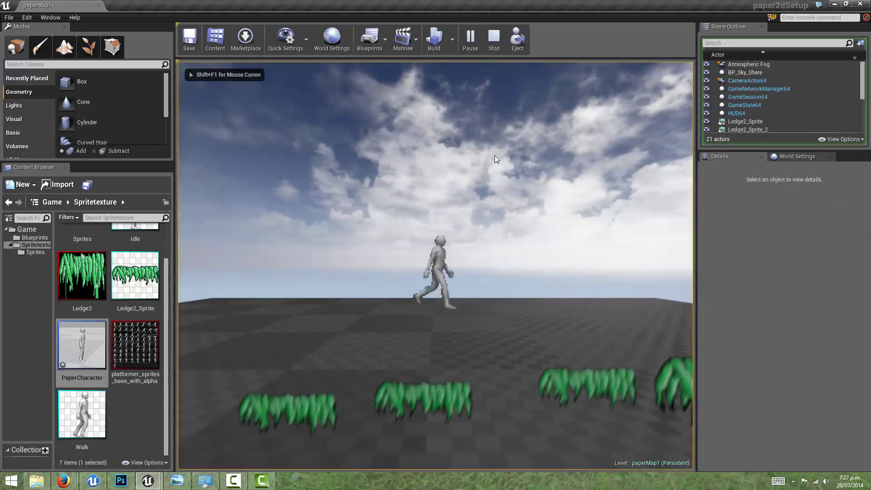
key("Escape")
key("Escape")
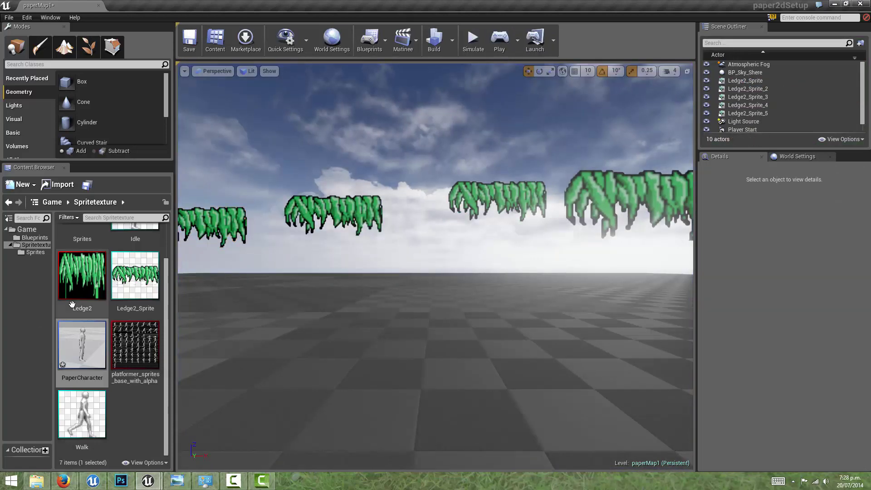
Step: Raise the Jump Z Velocity of PaperCharacter's CharacterMovement component further, compile the blueprint and close it
double_click(81, 345)
left_click(724, 80)
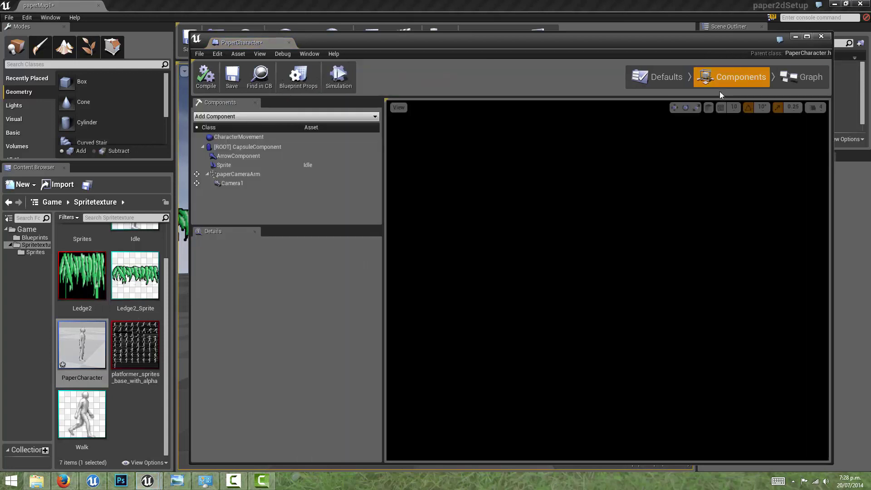
left_click(239, 137)
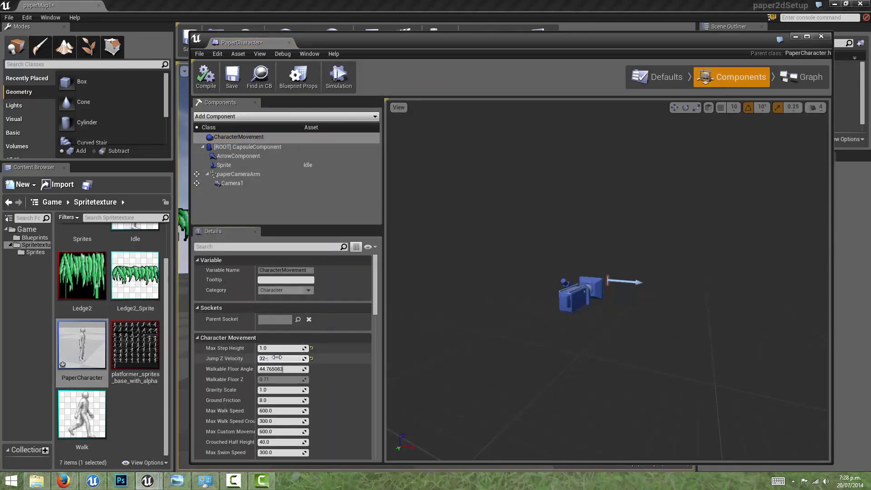
left_click(206, 75)
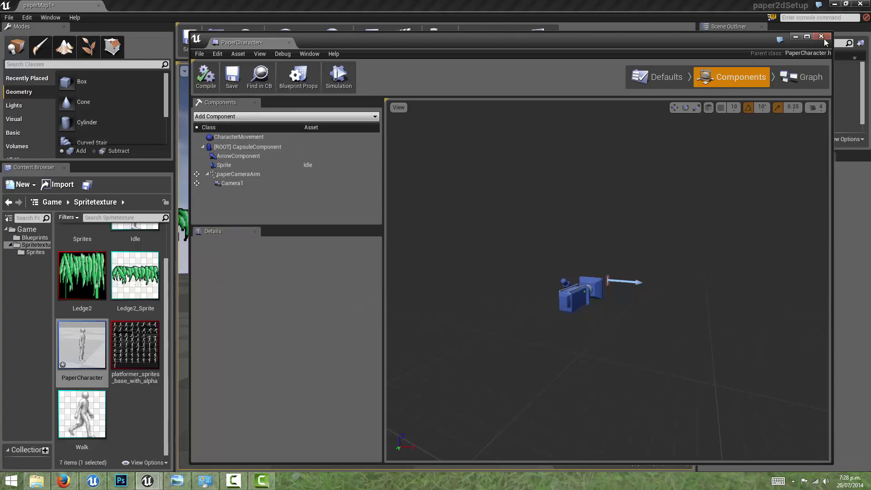
left_click(821, 36)
Step: Play-test jumping from the ground and between the ledges in both directions with the raised jump velocity
left_click(499, 39)
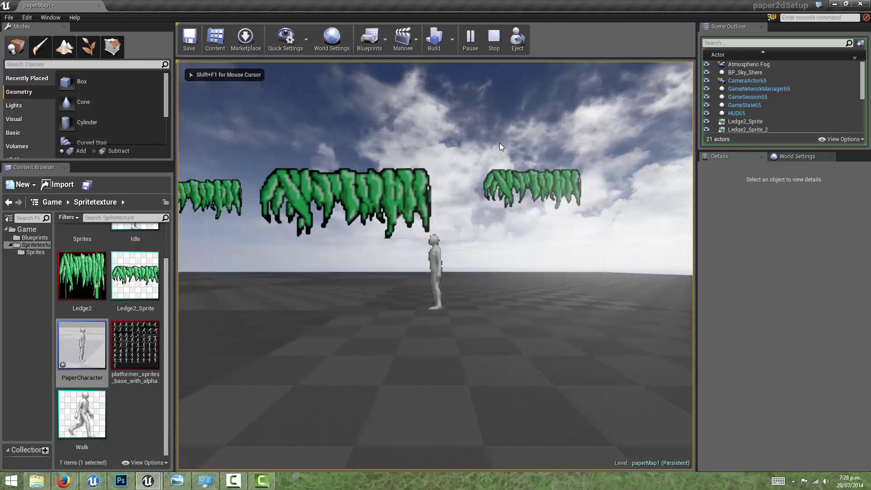
key("d")
key("space")
key("a")
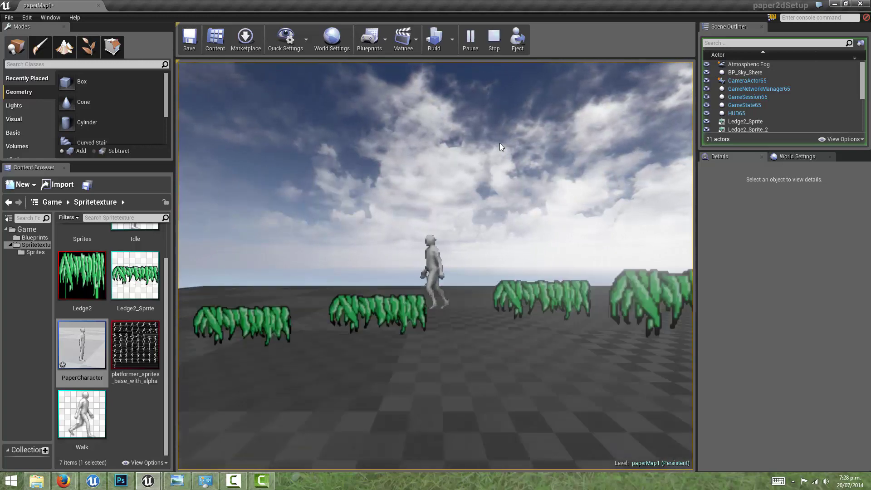
key("space")
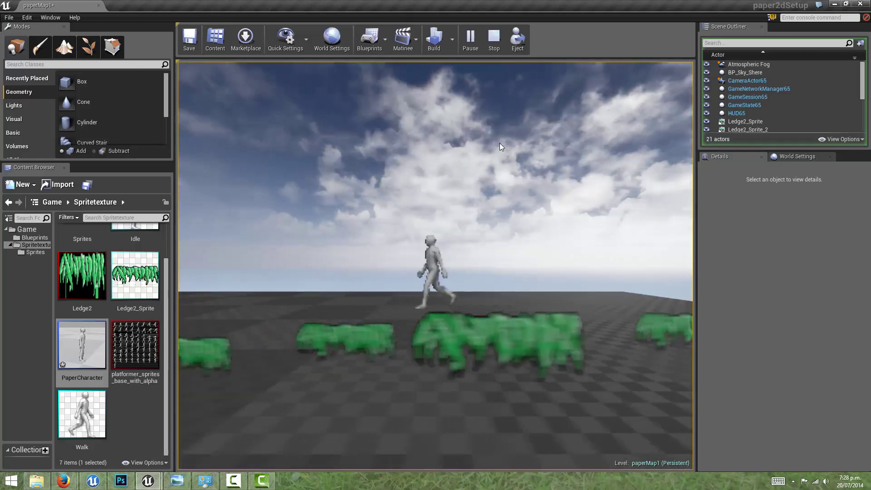
key("space")
key("d")
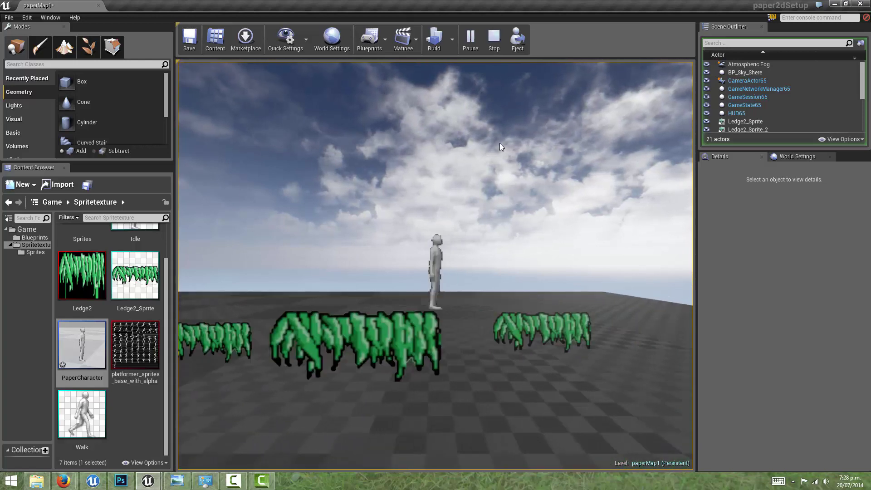
key("d")
key("space")
key("a")
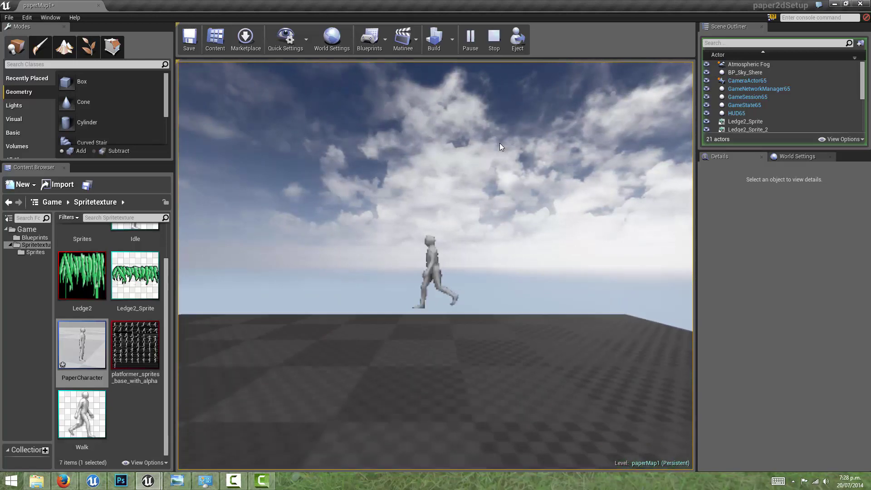
key("space")
key("d")
key("space")
key("d")
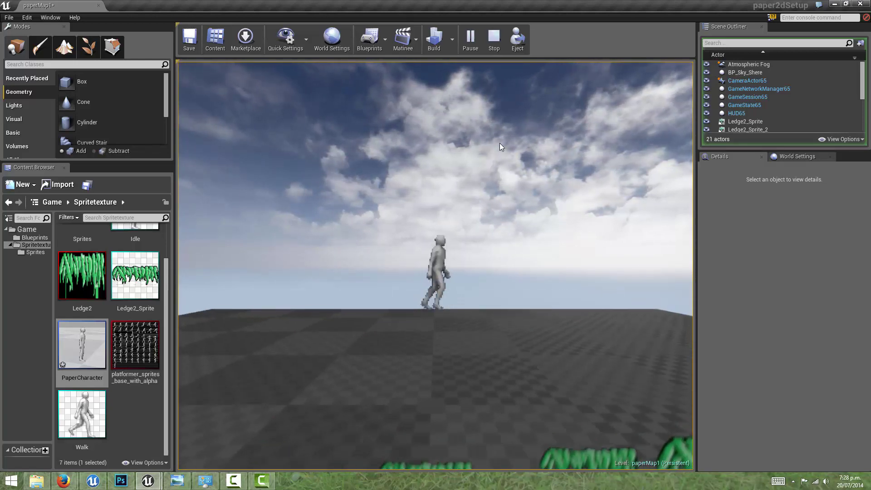
key("space")
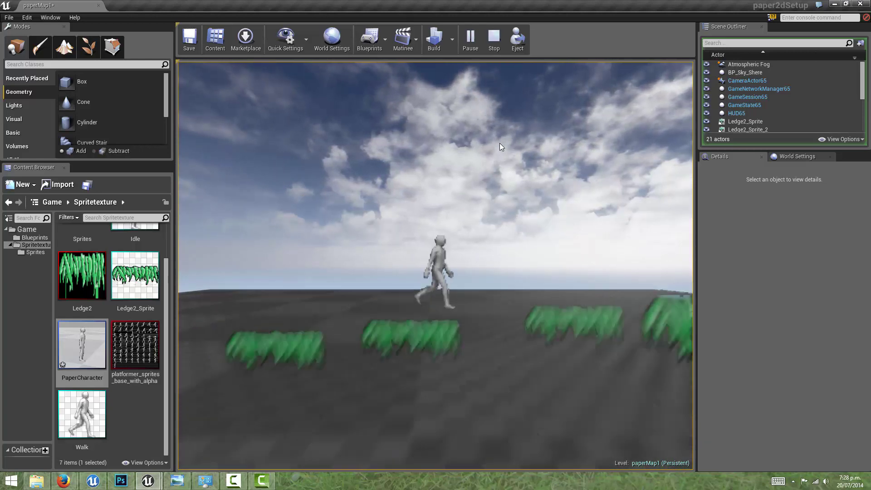
key("a")
key("space")
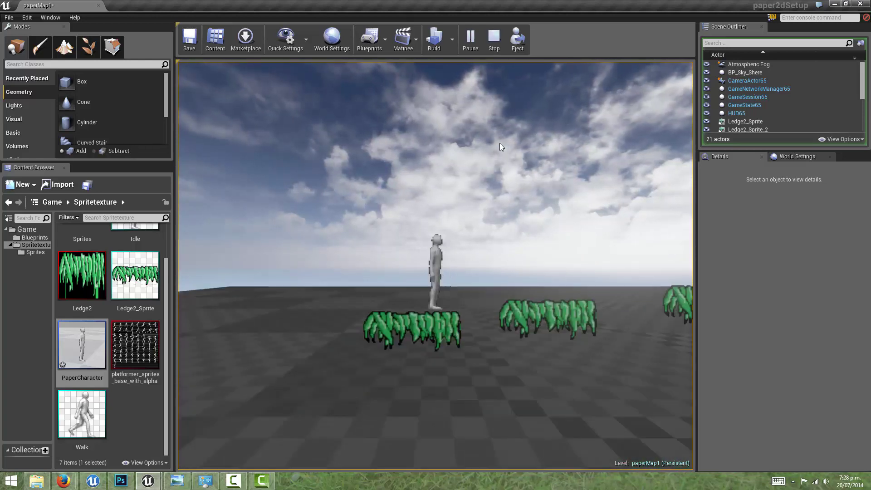
key("a")
key("space")
key("space")
key("d")
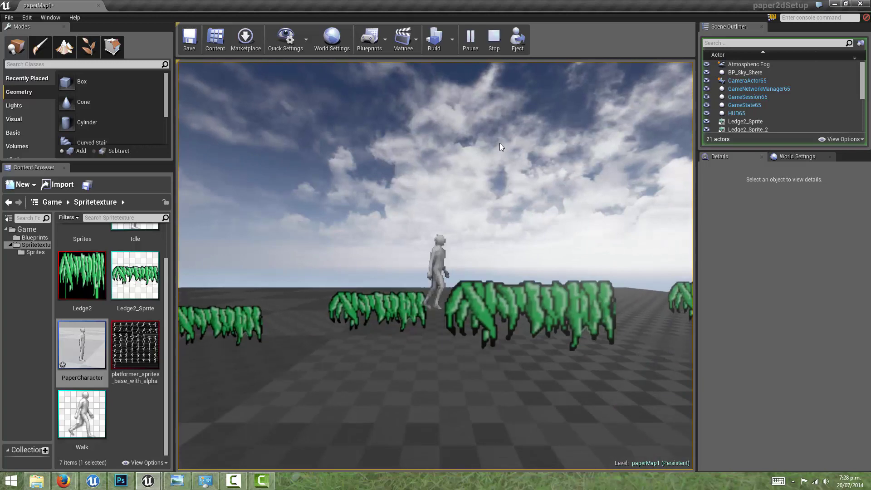
key("a")
key("space")
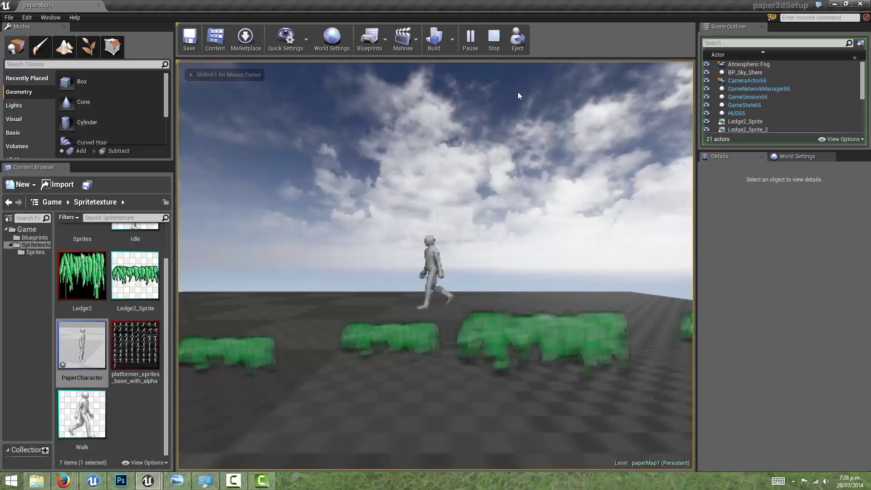
Step: In a fresh play session, jump across the row of ledges from the first ones to the last beyond the enlarged ledge
key("a")
key("space")
key("a")
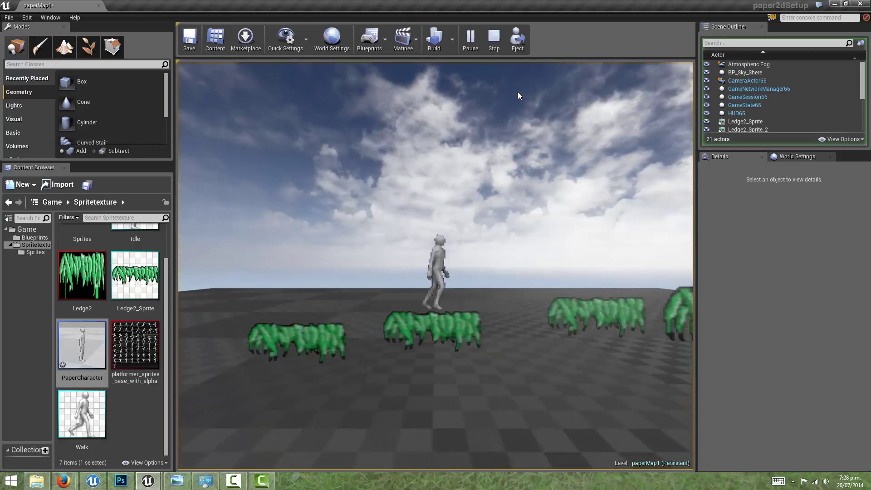
key("d")
key("space")
key("space")
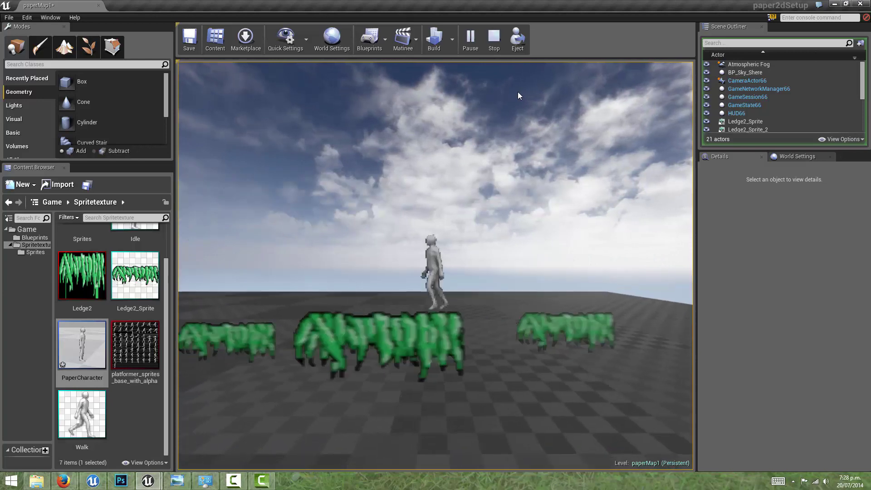
key("a")
key("d")
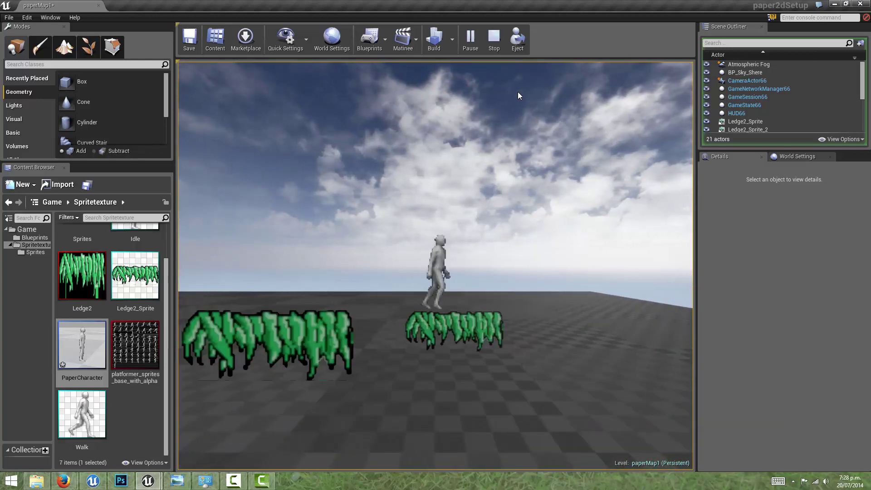